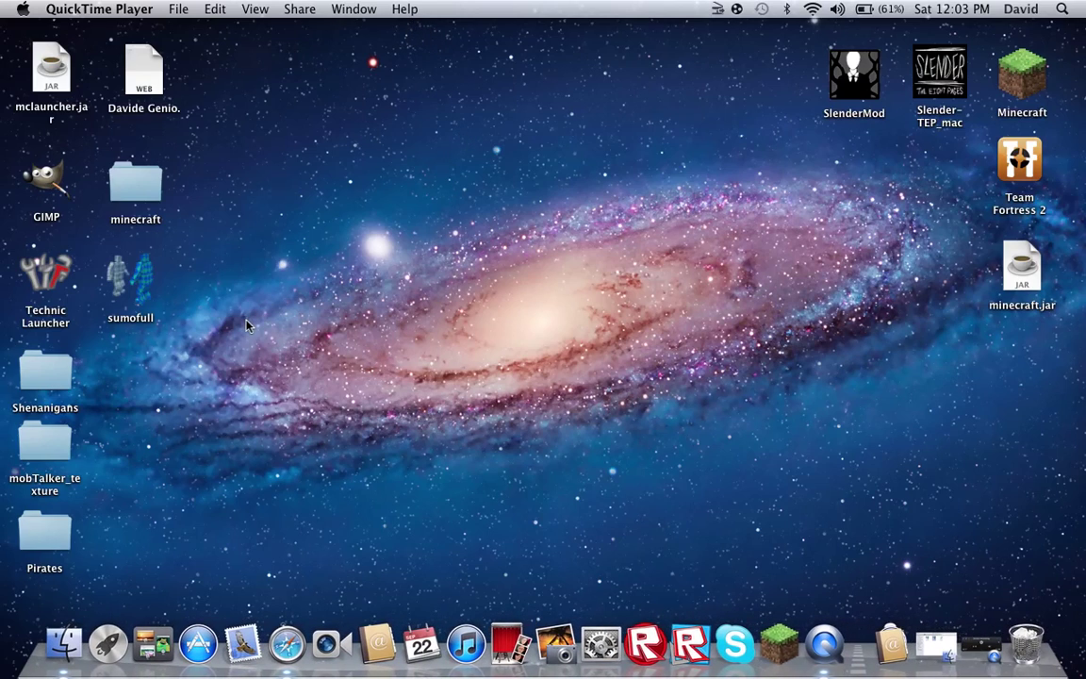
Launch sumofull through the CrossOver trial and move its launcher window to the right.
left_click(120, 280)
double_click(121, 280)
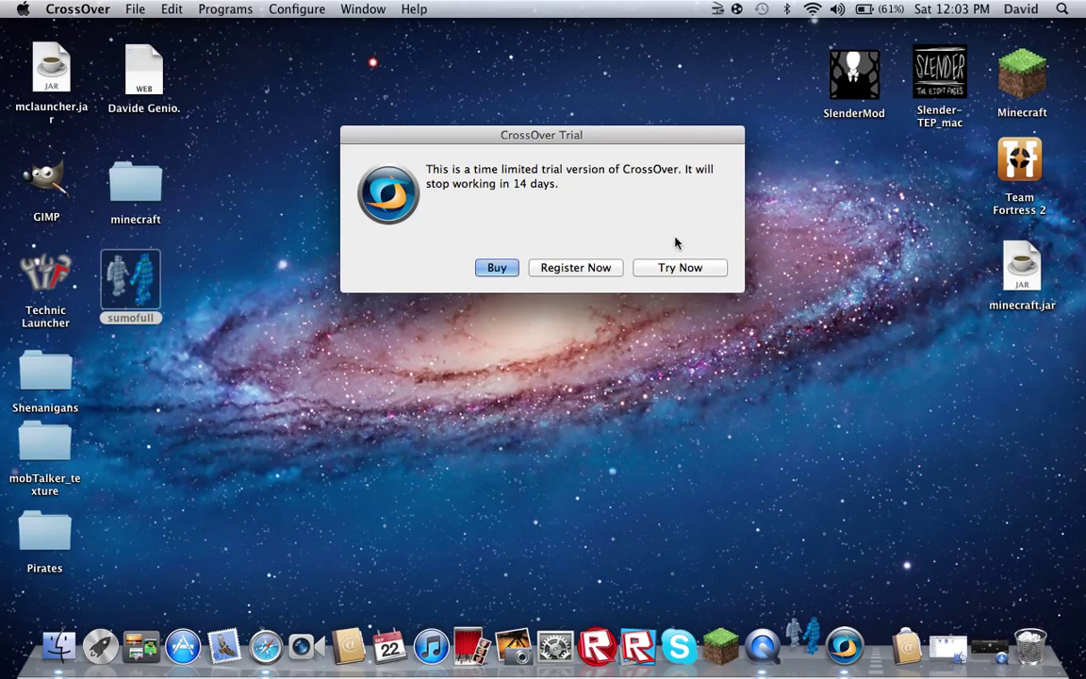
left_click(671, 266)
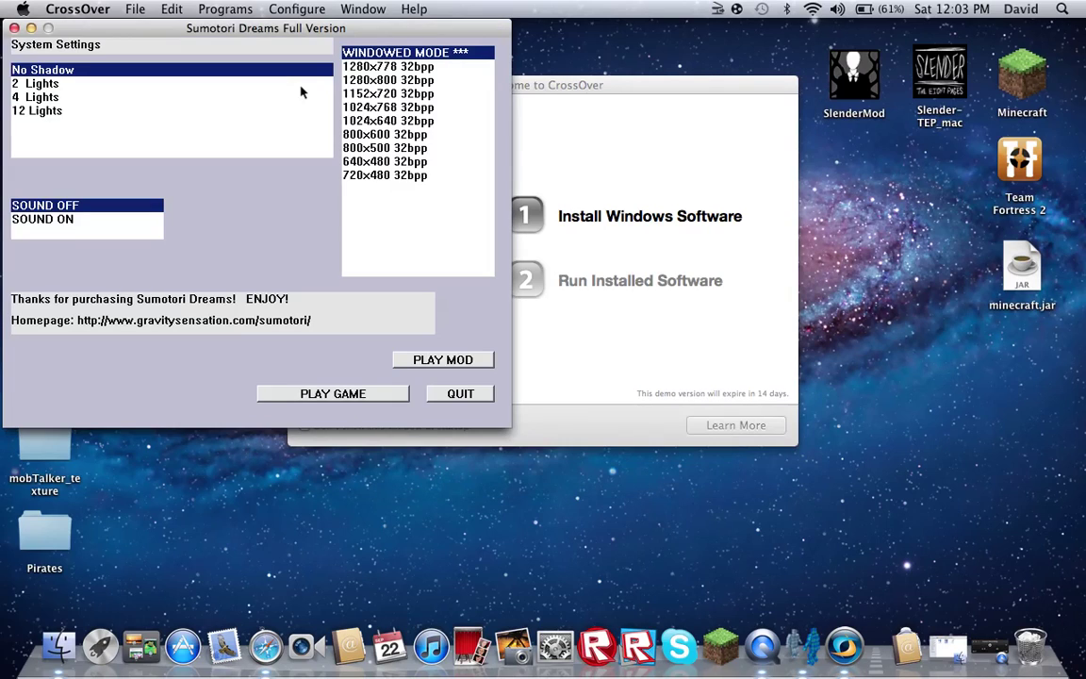
left_click(566, 94)
left_click(306, 75)
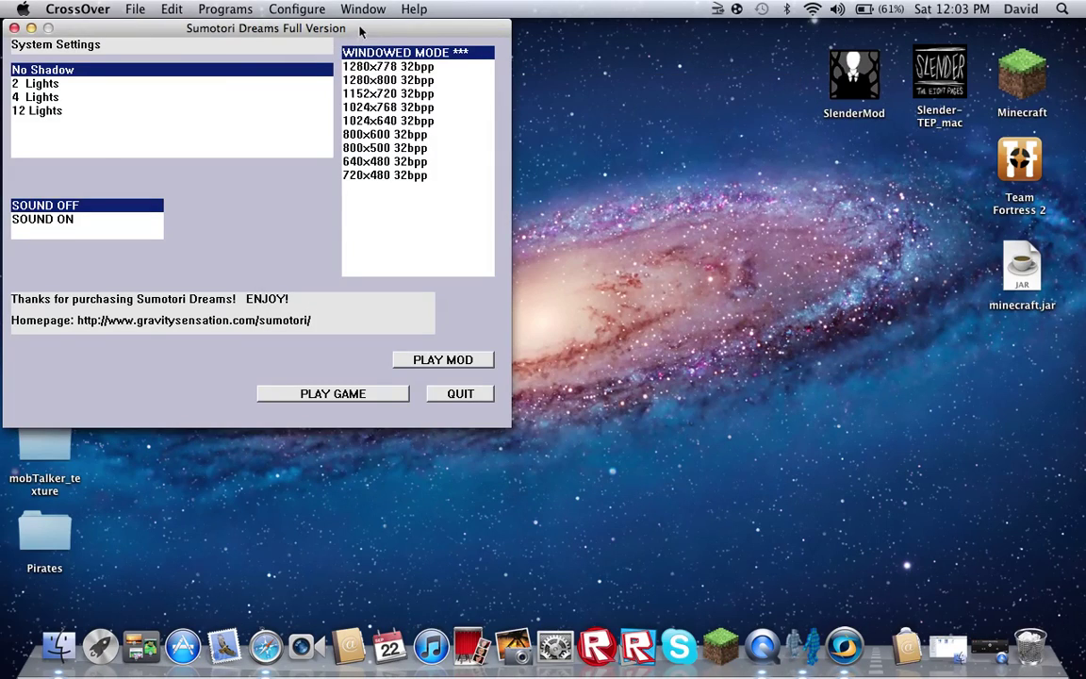
left_click_drag(359, 31, 586, 31)
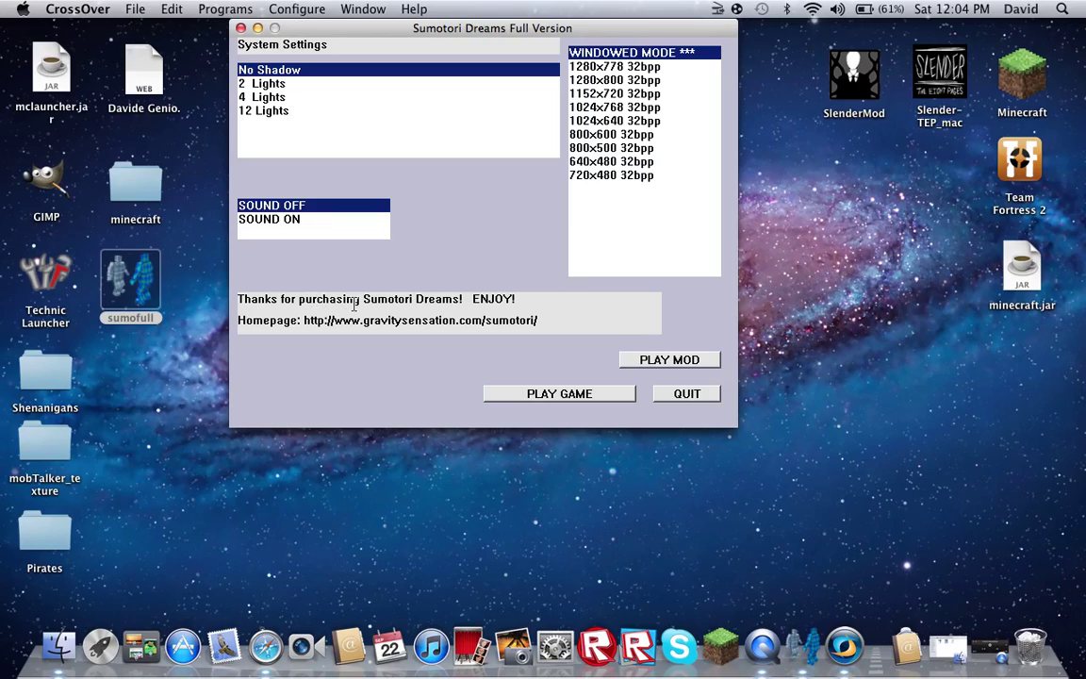
Highlight parts of the launcher's thank-you message, then clear the selection.
left_click_drag(367, 304, 462, 301)
left_click(544, 308)
left_click_drag(541, 308, 424, 304)
left_click(531, 304)
Start the game, play a brief You vs. Computer sumo match, then exit with Escape.
left_click(572, 396)
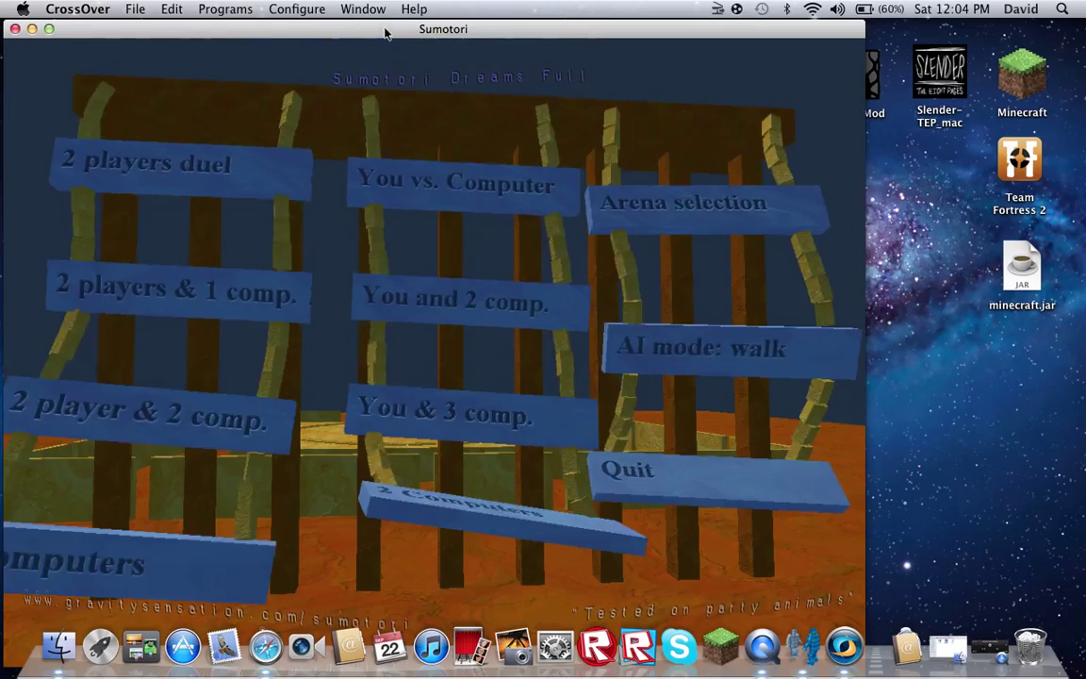
left_click_drag(385, 31, 417, 31)
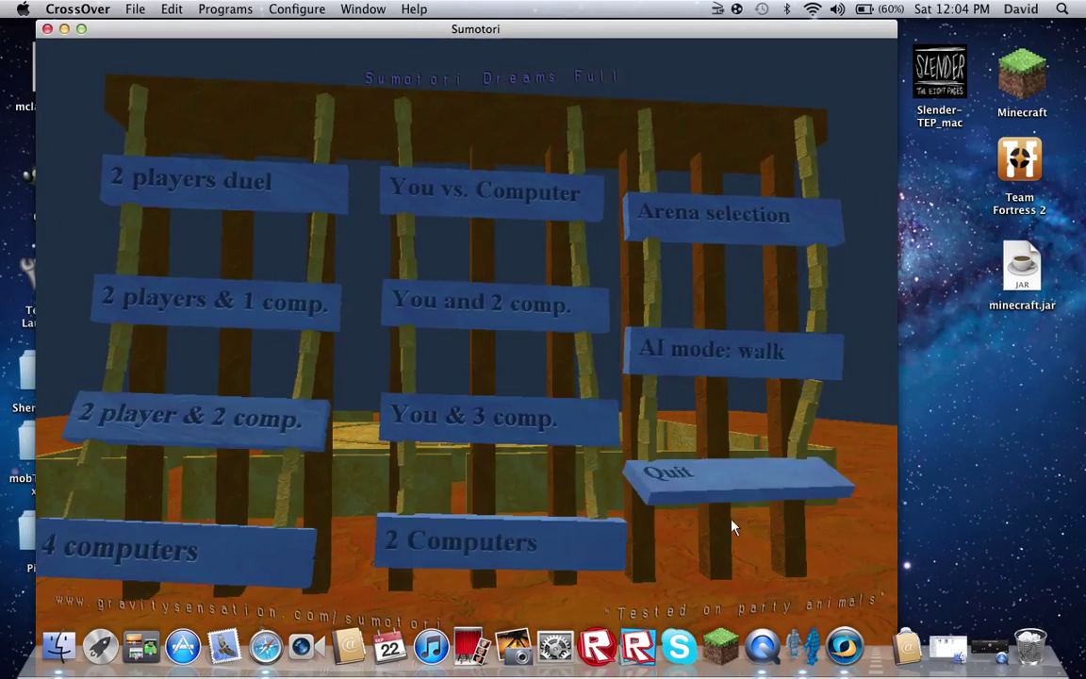
left_click(502, 209)
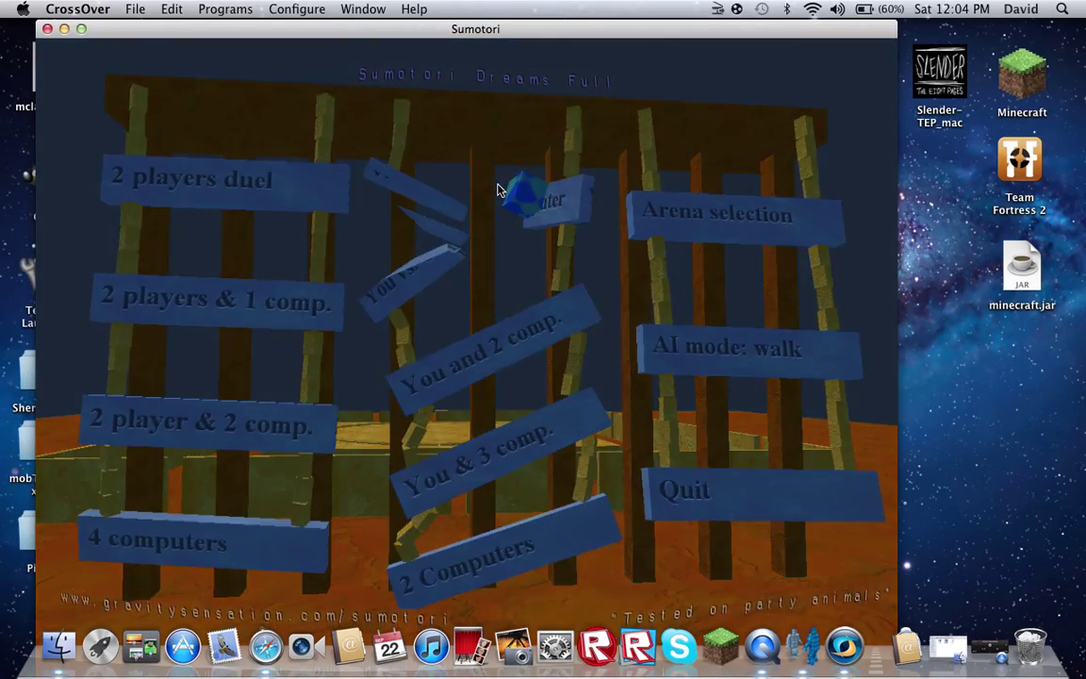
key("Down")
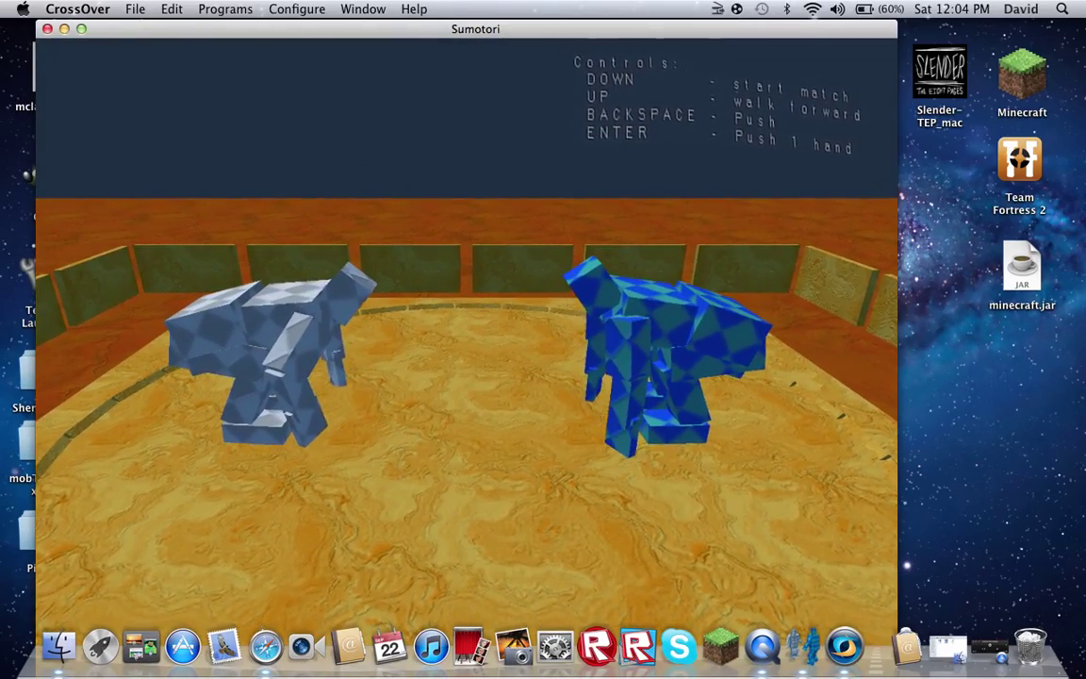
key("Up")
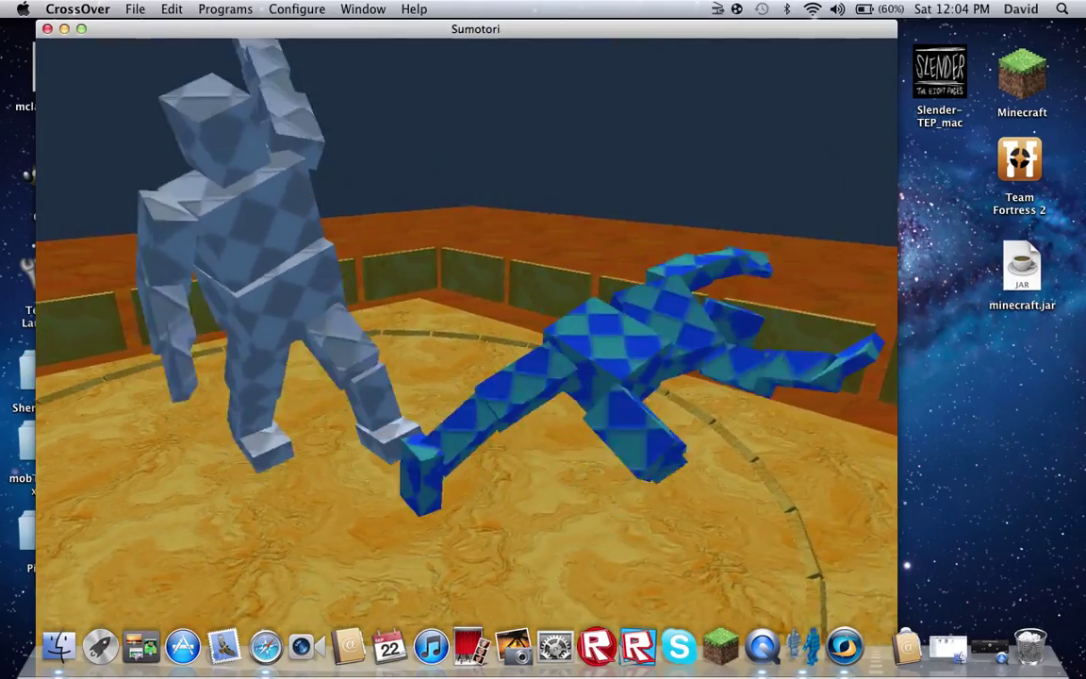
key("space")
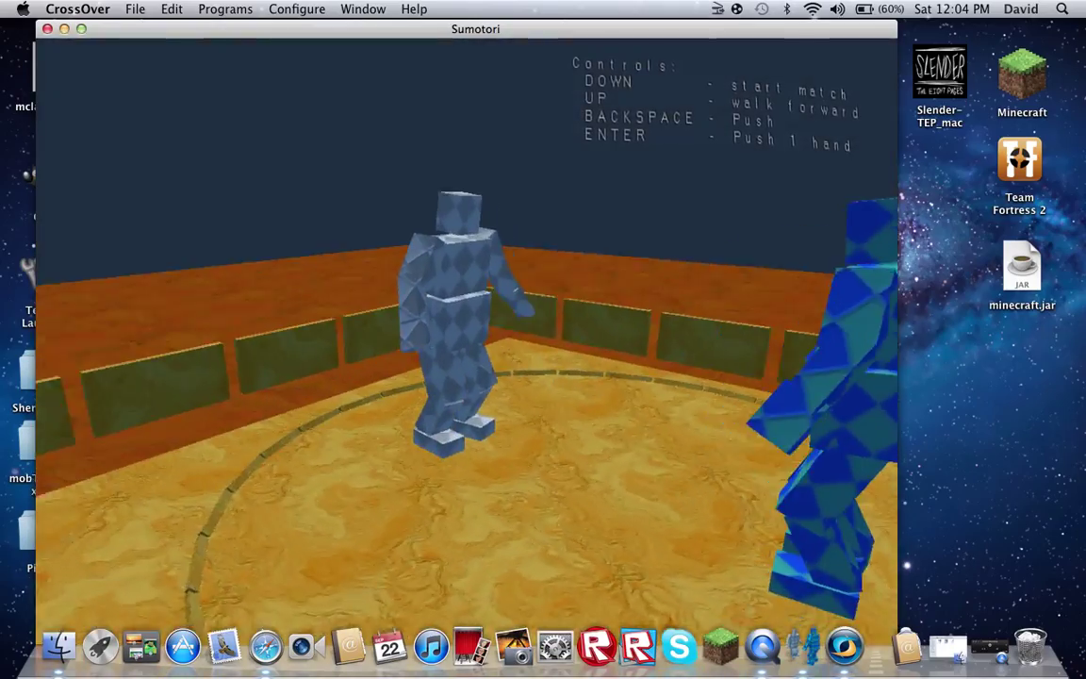
key("Escape")
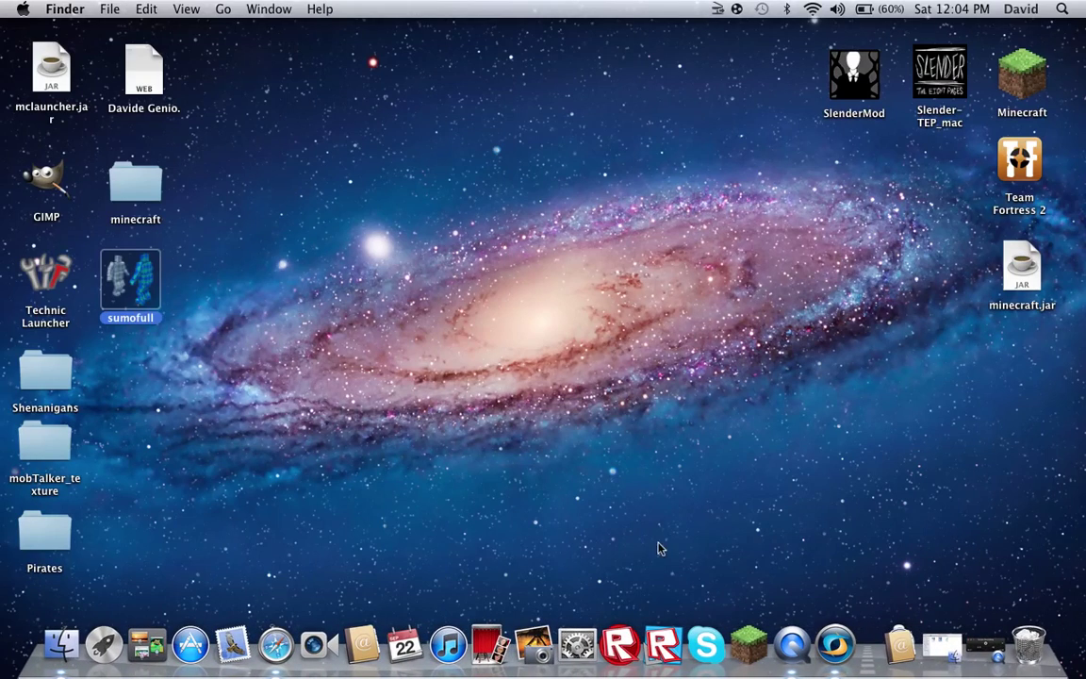
Quit CrossOver from its Dock menu and confirm the shutdown.
right_click(835, 646)
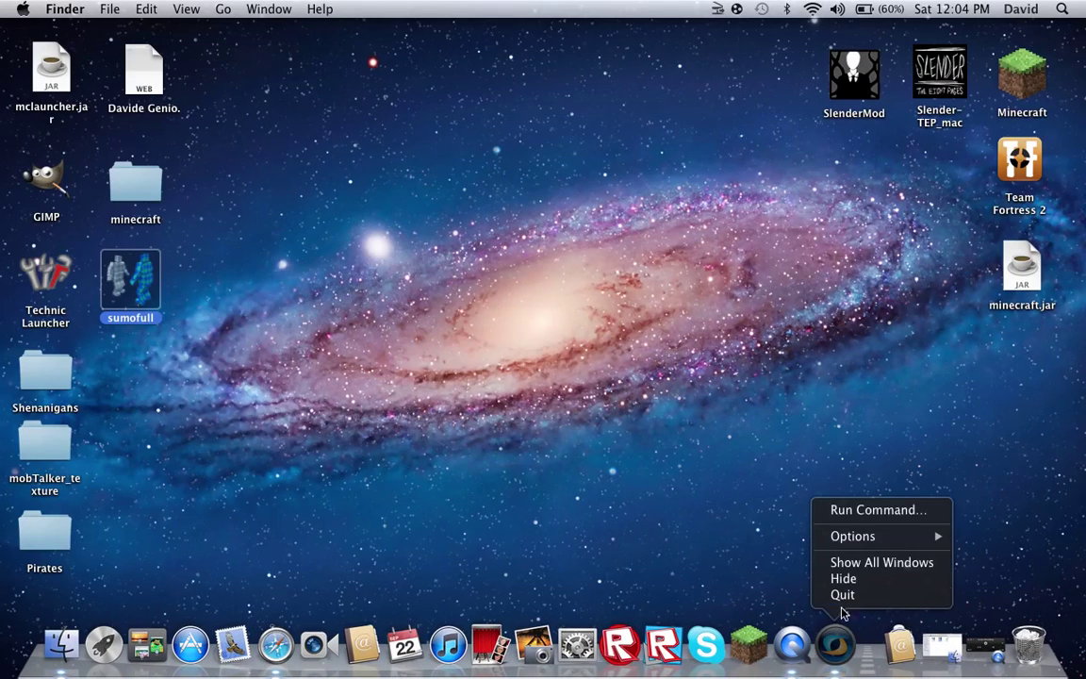
left_click(842, 593)
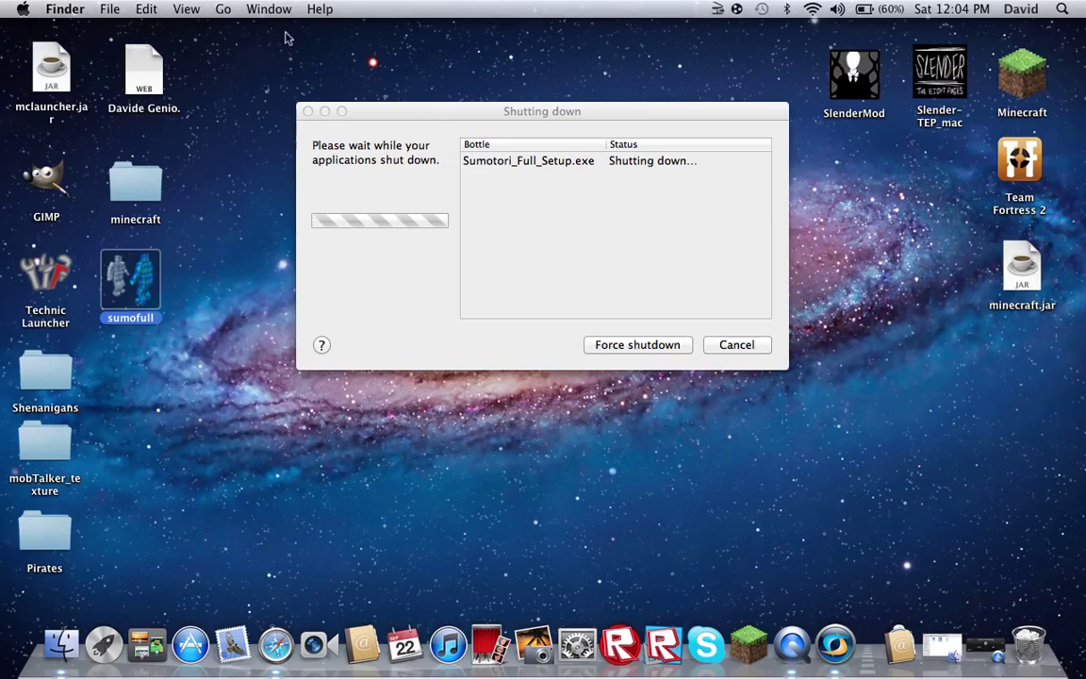
left_click(638, 344)
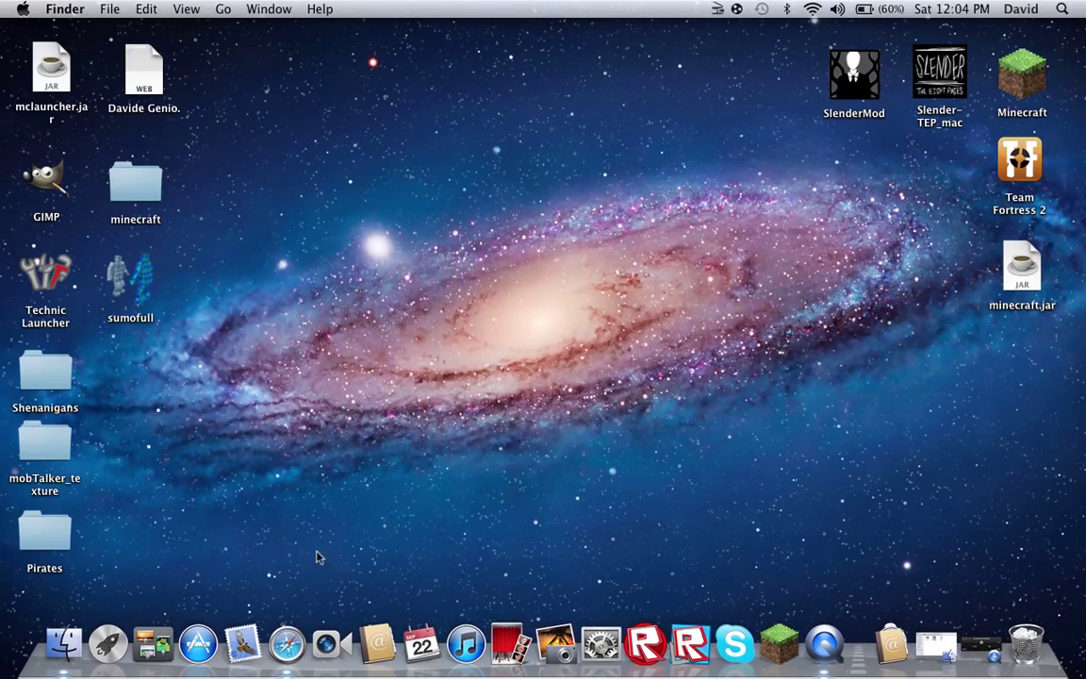
Open Safari in full screen and search Google for 'crossover games'.
left_click(287, 644)
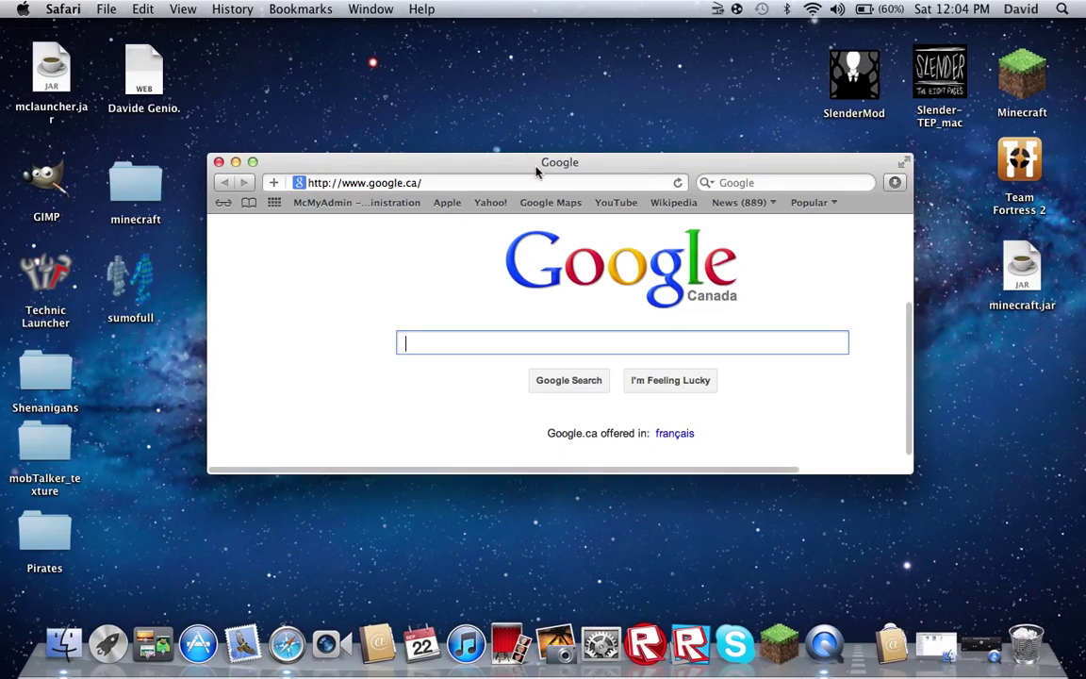
left_click_drag(535, 168, 535, 133)
left_click(484, 307)
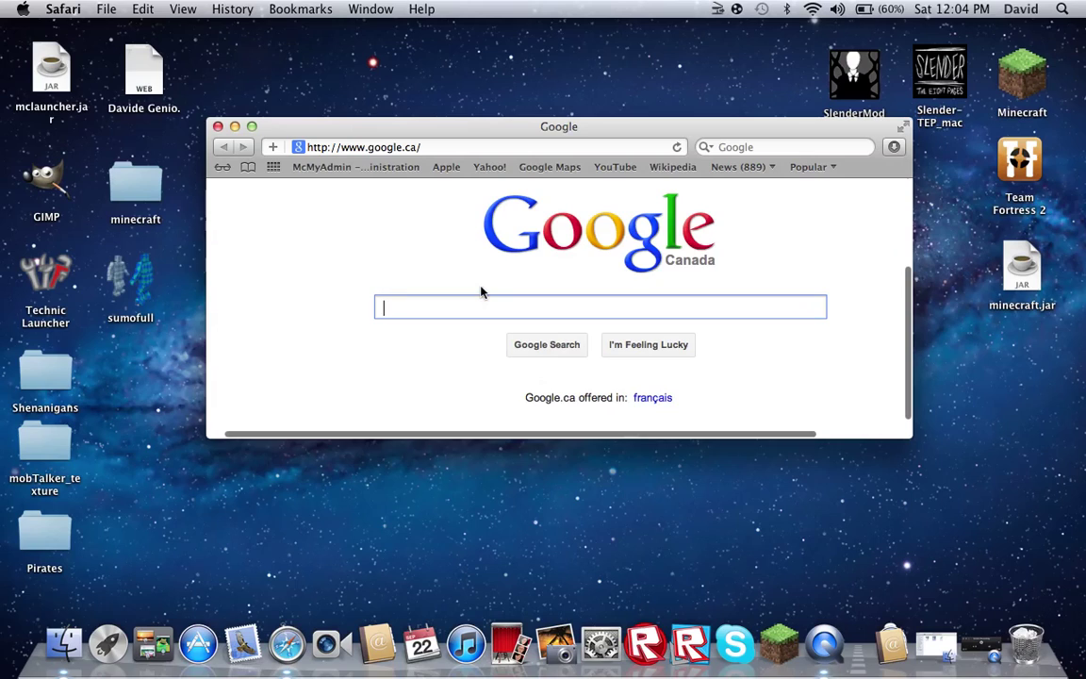
left_click(903, 126)
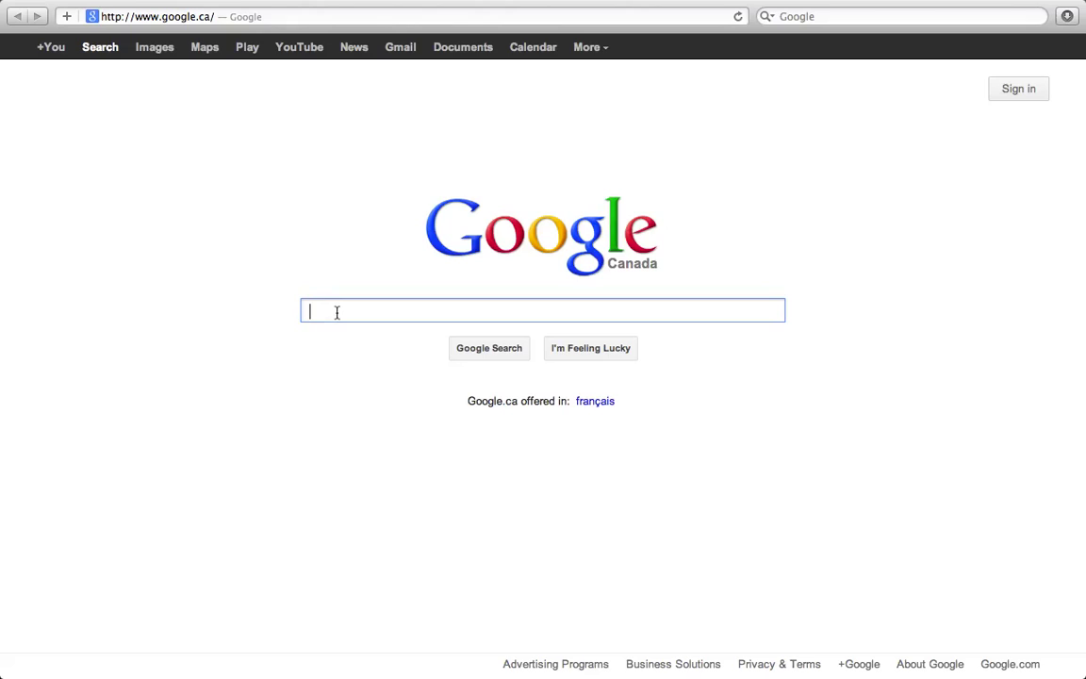
type("crossover")
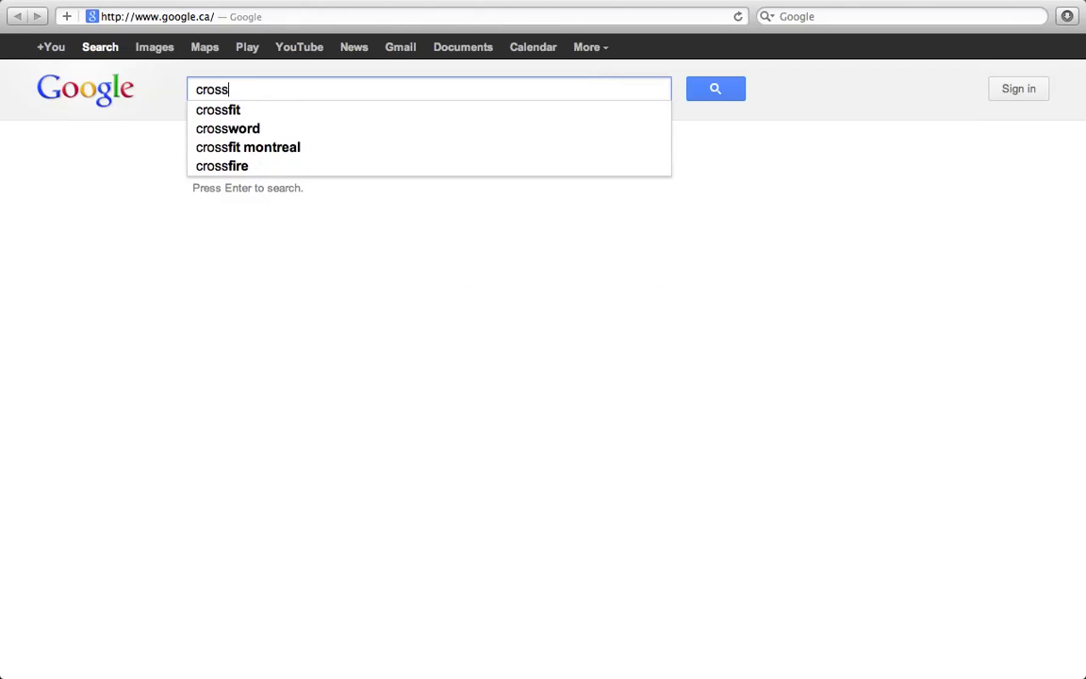
type(" games")
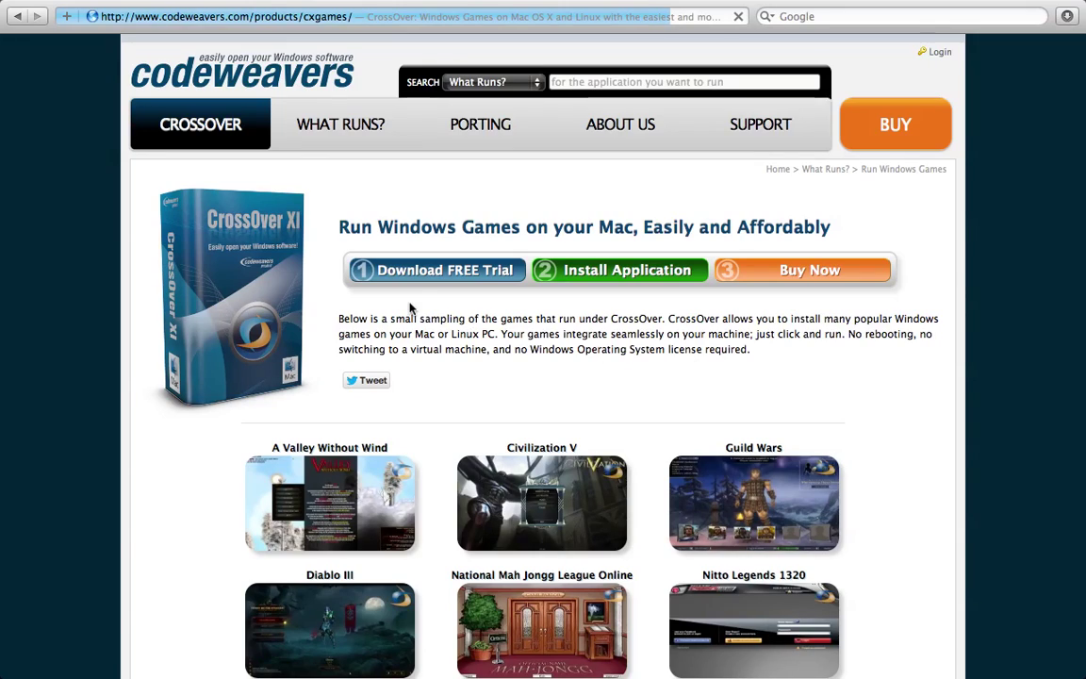
Reveal the free-trial download form and the Windows application install search.
mouse_move(477, 286)
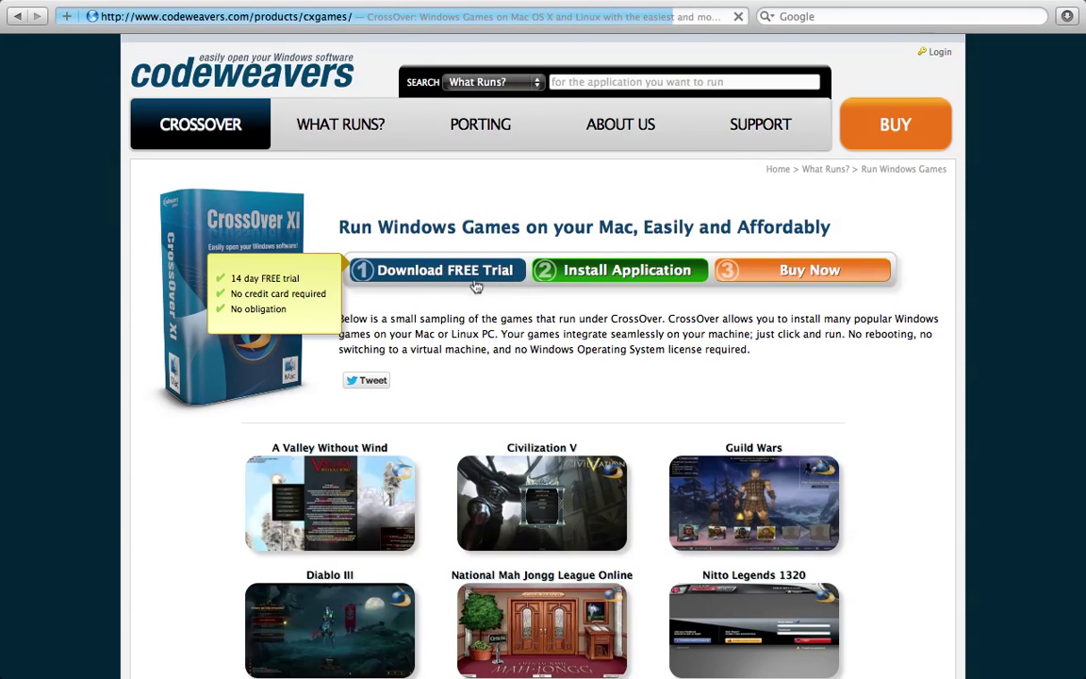
left_click(404, 270)
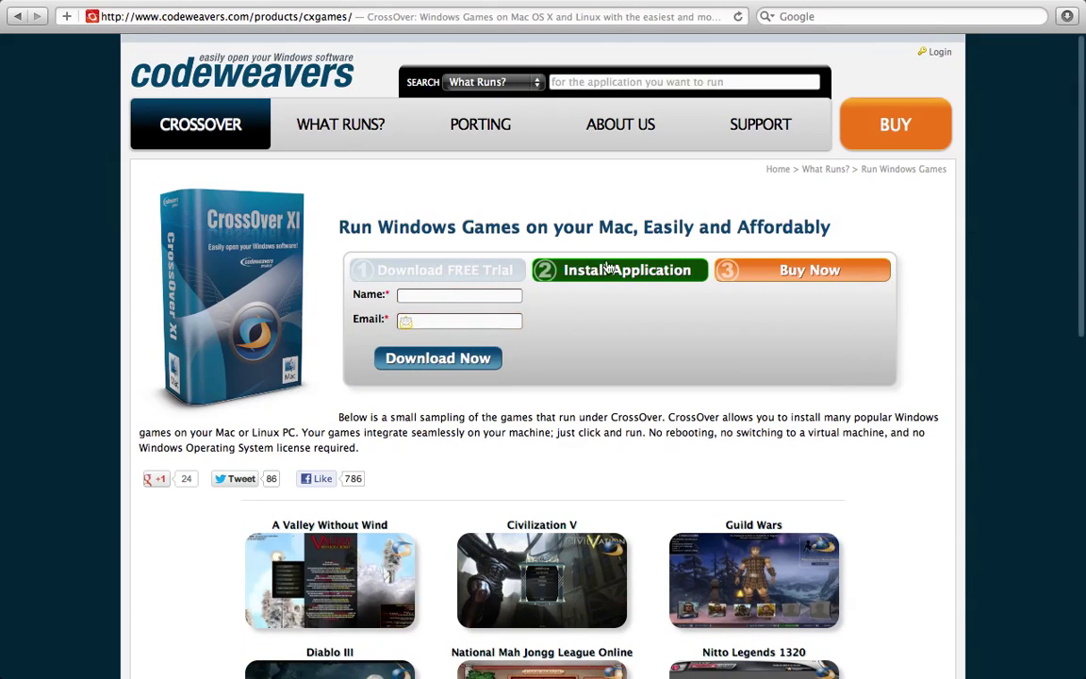
left_click(575, 271)
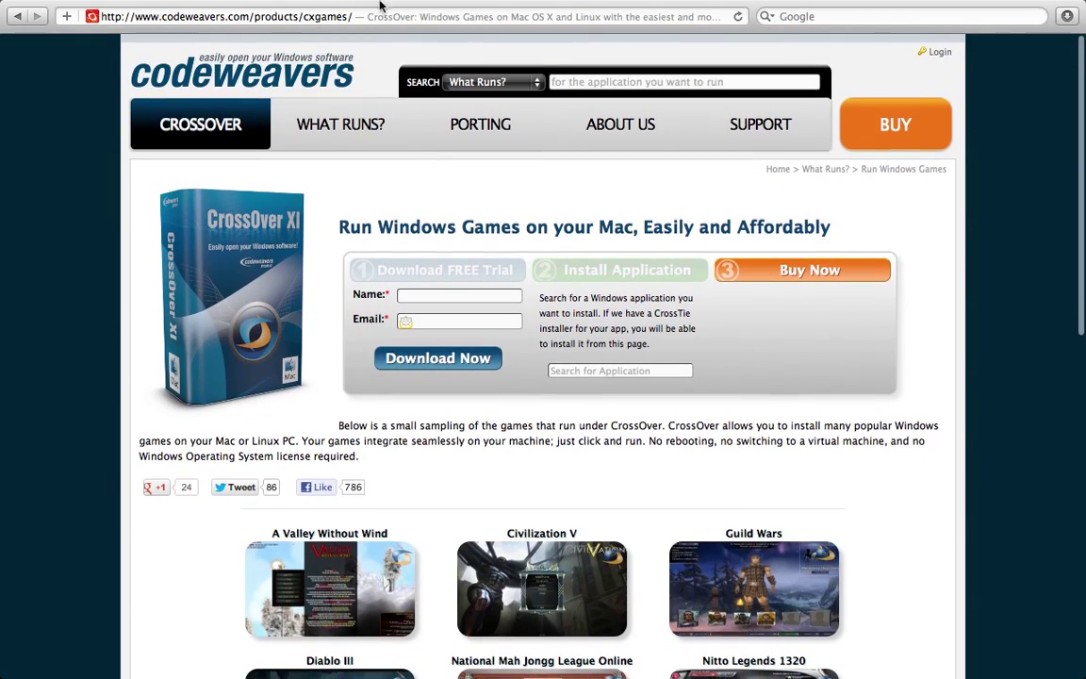
Go to the Gravitysensation website through the address bar.
left_click(379, 13)
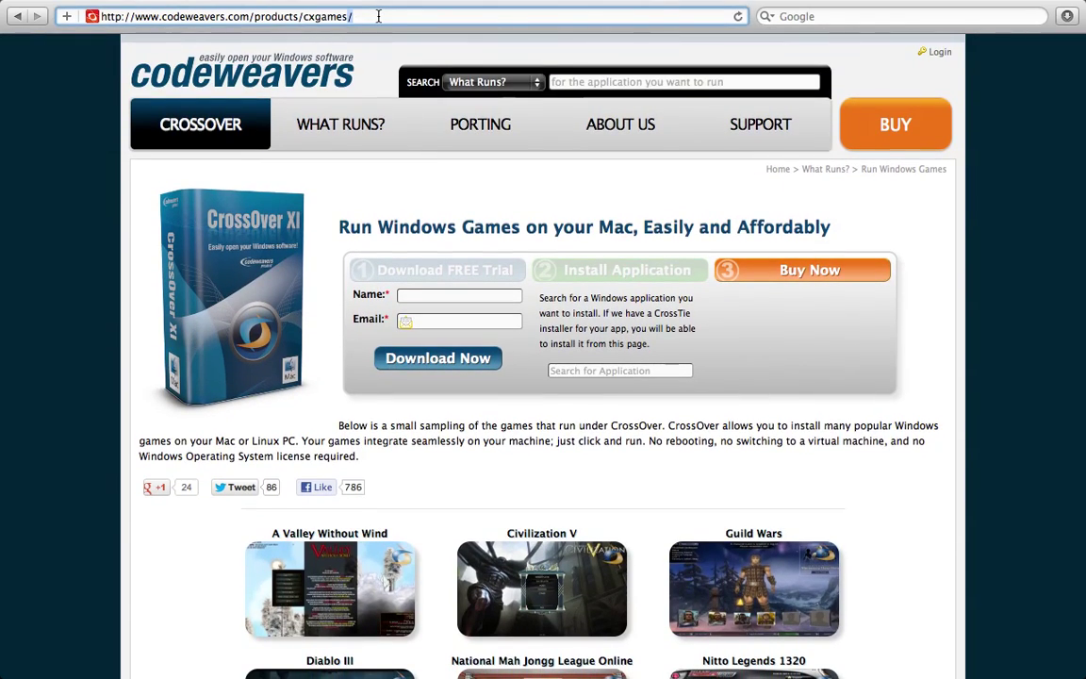
type("gr")
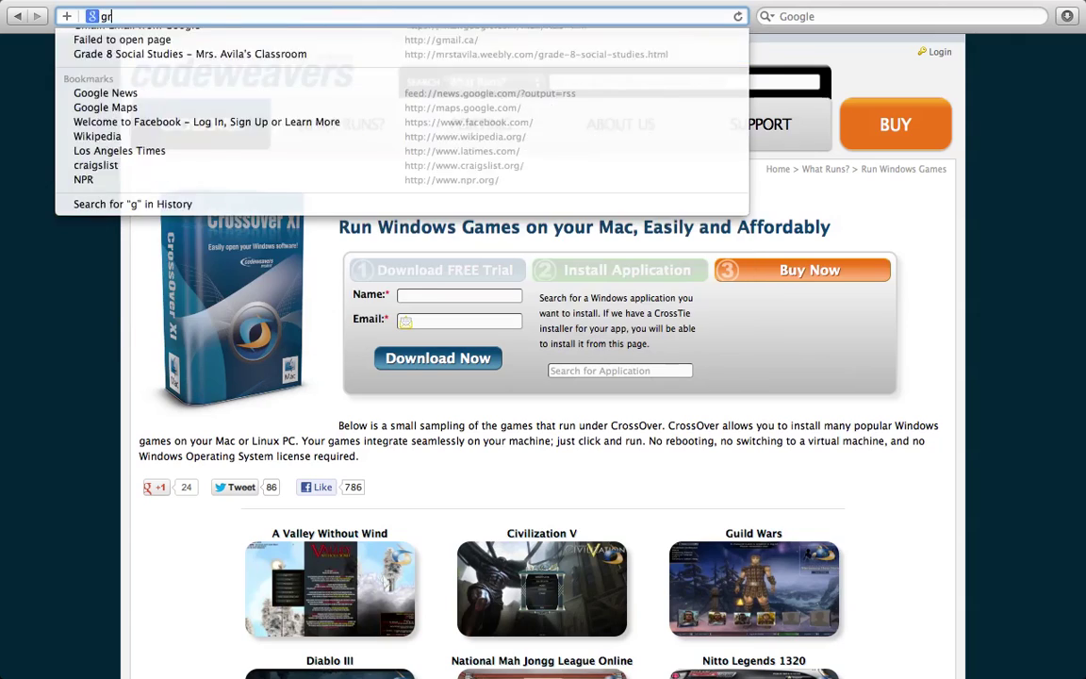
type("ac")
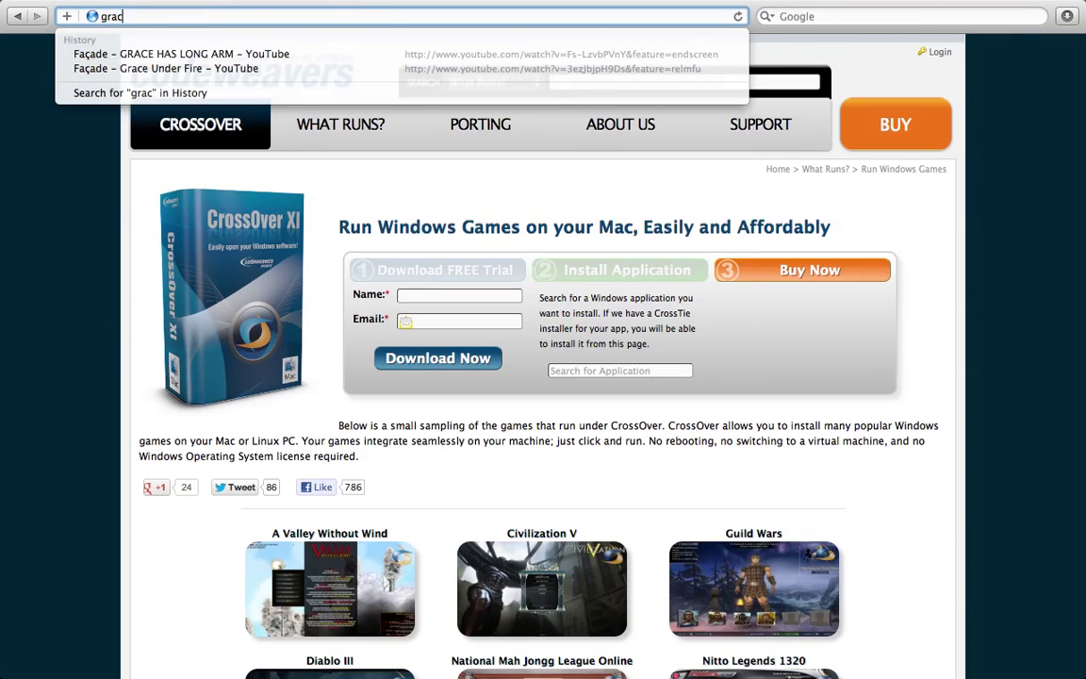
key("BackSpace")
type("vitysensation.com/")
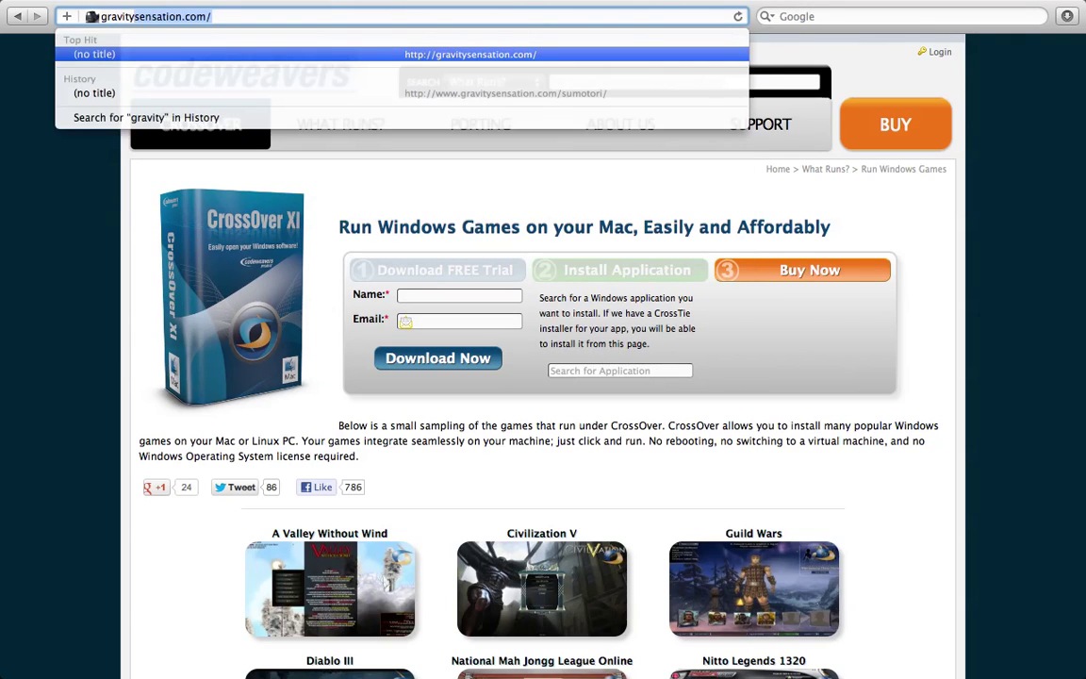
key("Return")
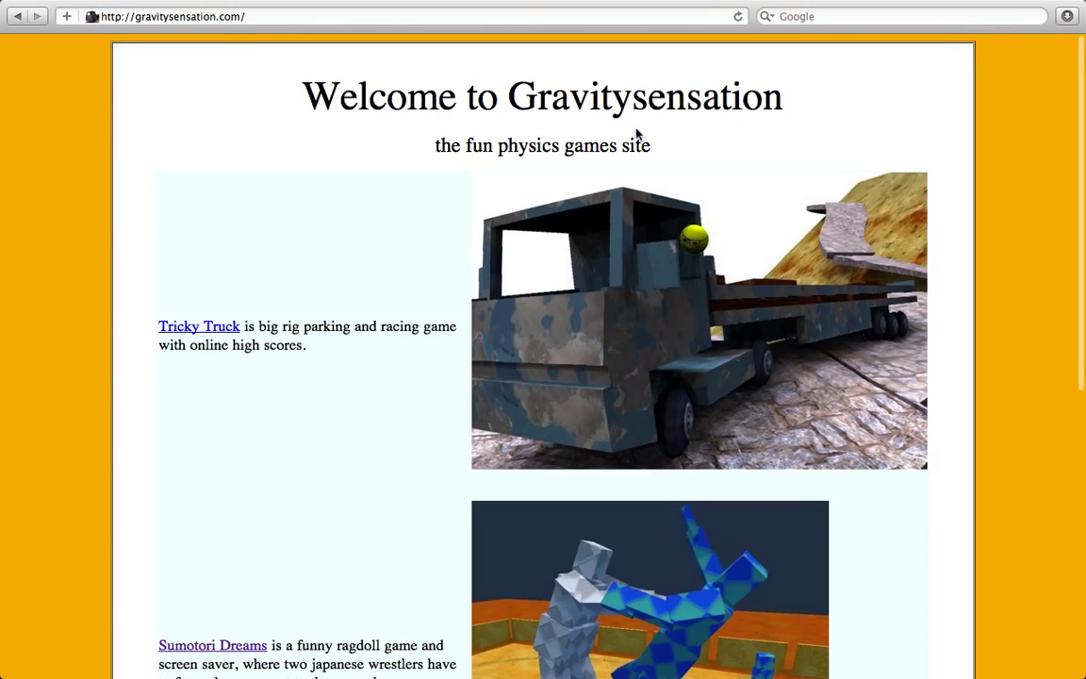
scroll(637, 135, "down", 10)
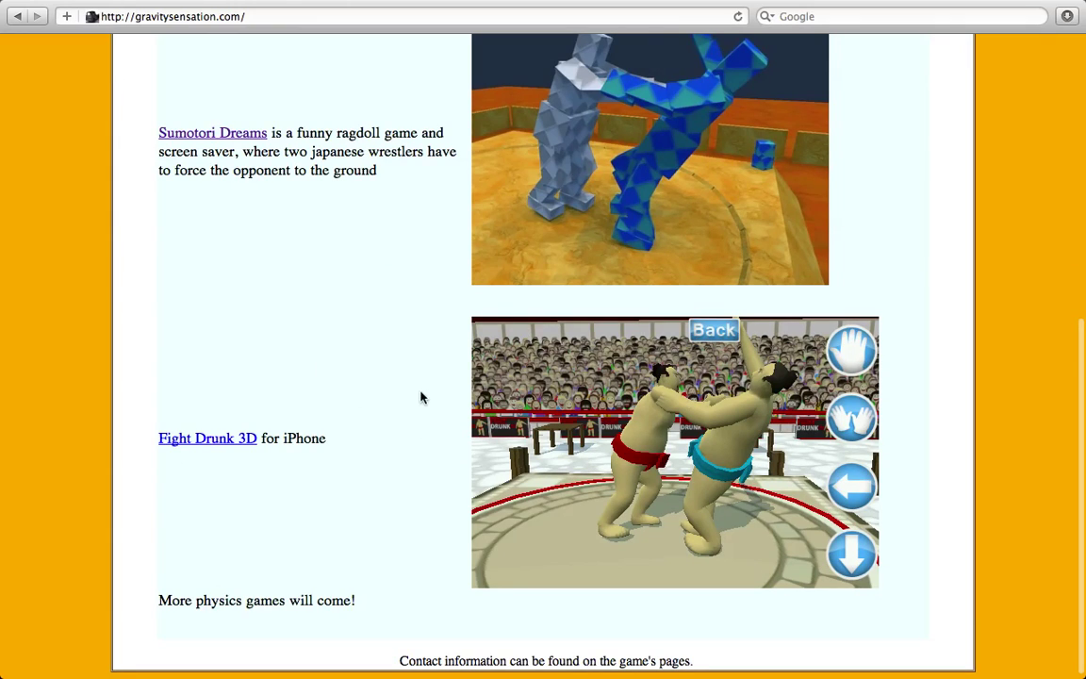
scroll(422, 397, "up", 6)
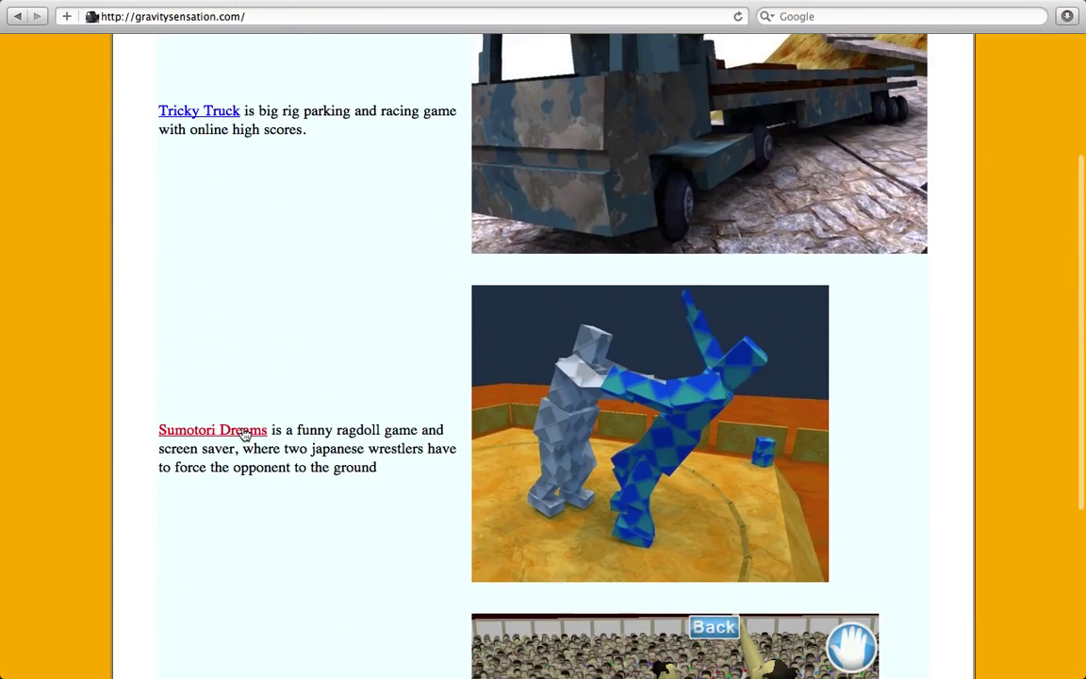
Open the Sumotori Dreams page, scroll to the Full version section, and exit full screen.
left_click(244, 431)
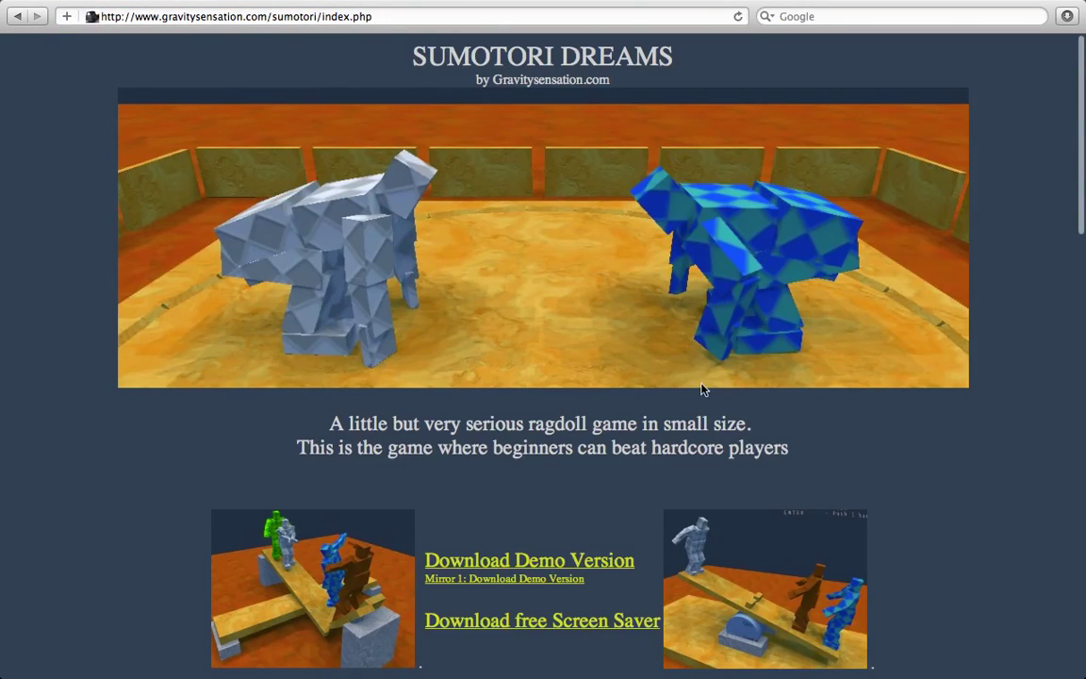
scroll(701, 388, "down", 6)
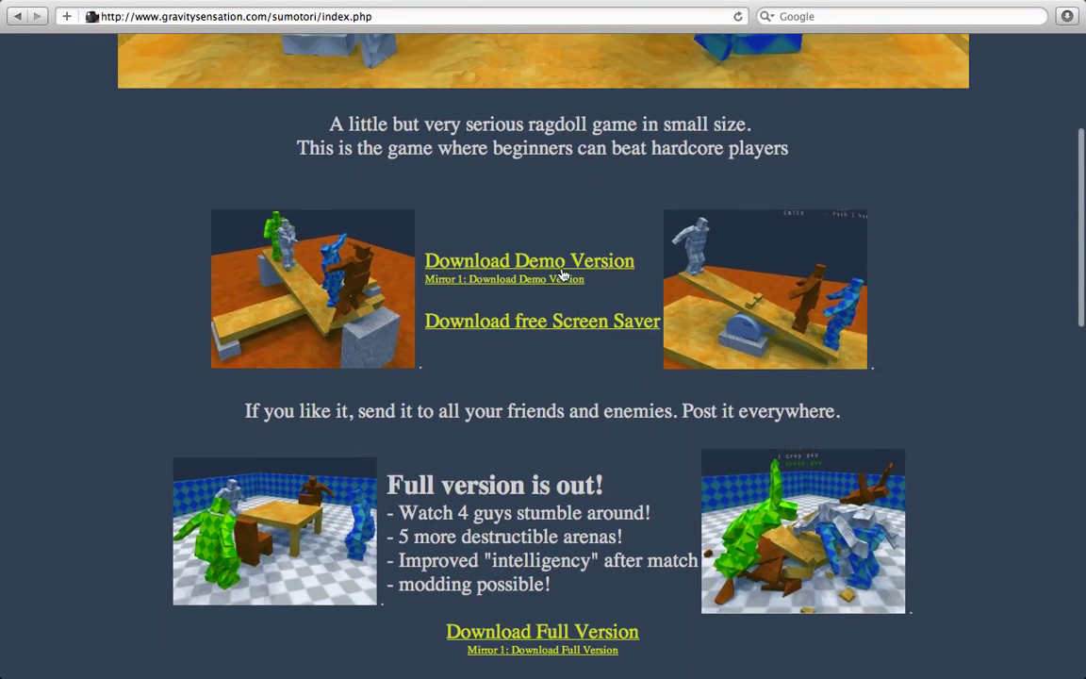
scroll(477, 594, "down", 4)
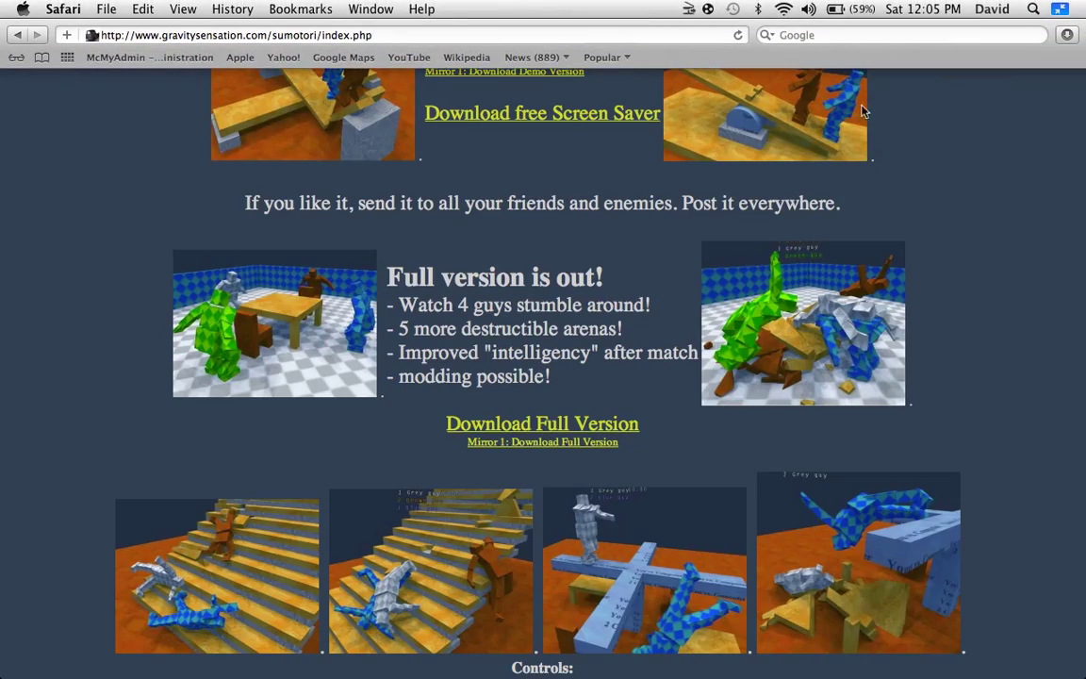
key("Escape")
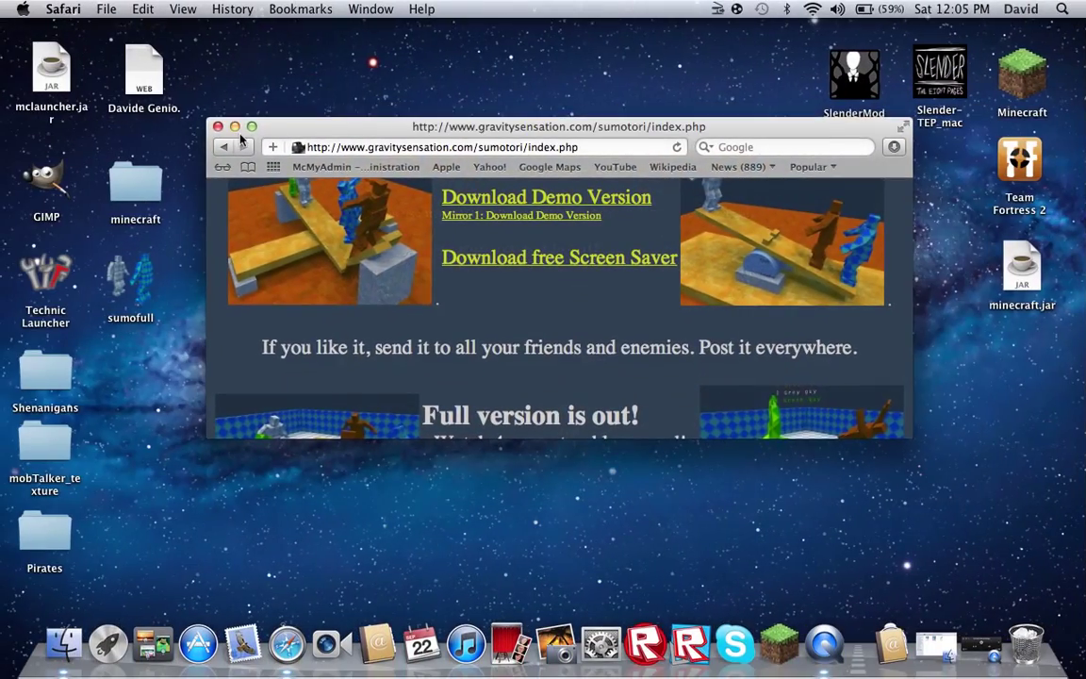
Minimize Safari, open the Trash, and inspect the Sumotori Full Version folder before returning it.
left_click(234, 126)
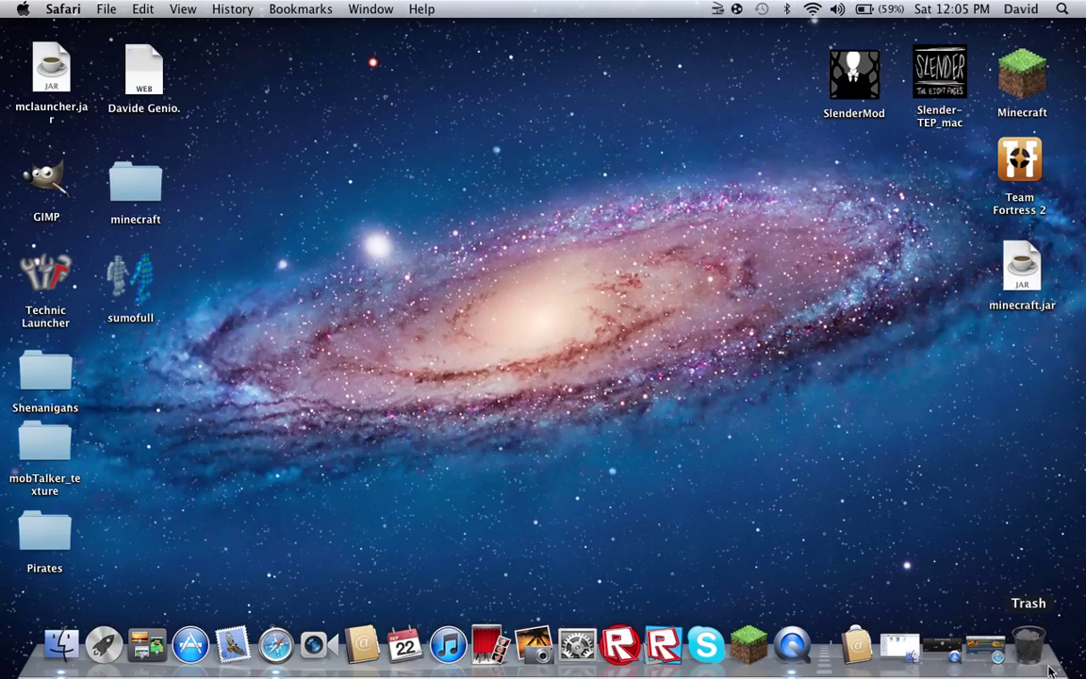
left_click(1027, 643)
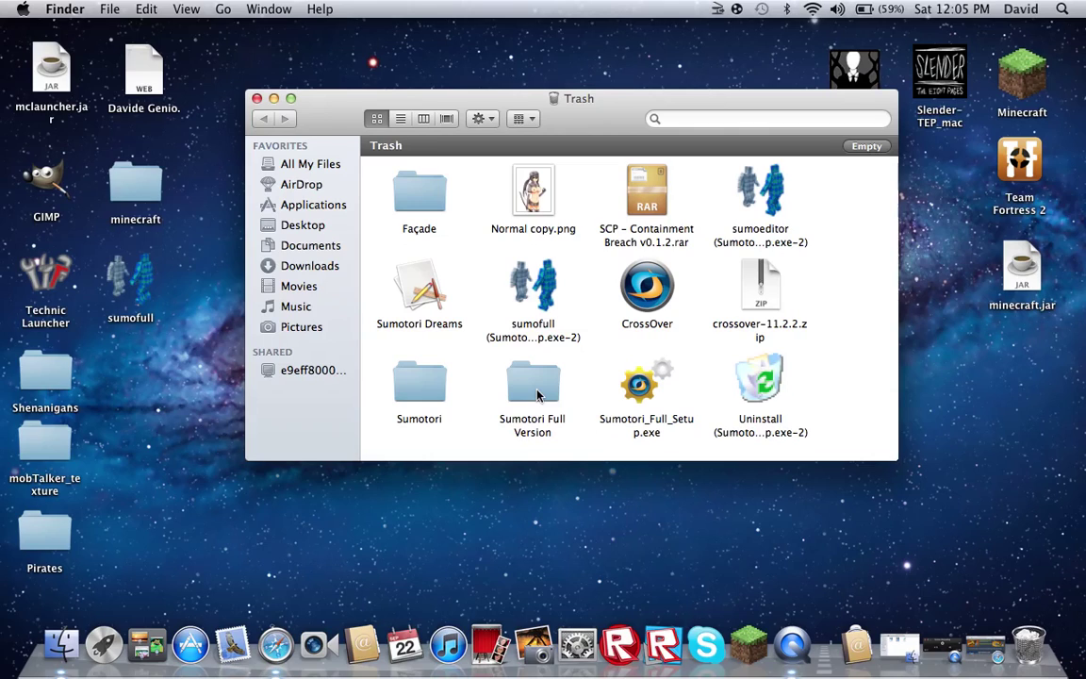
left_click_drag(538, 396, 529, 500)
double_click(529, 500)
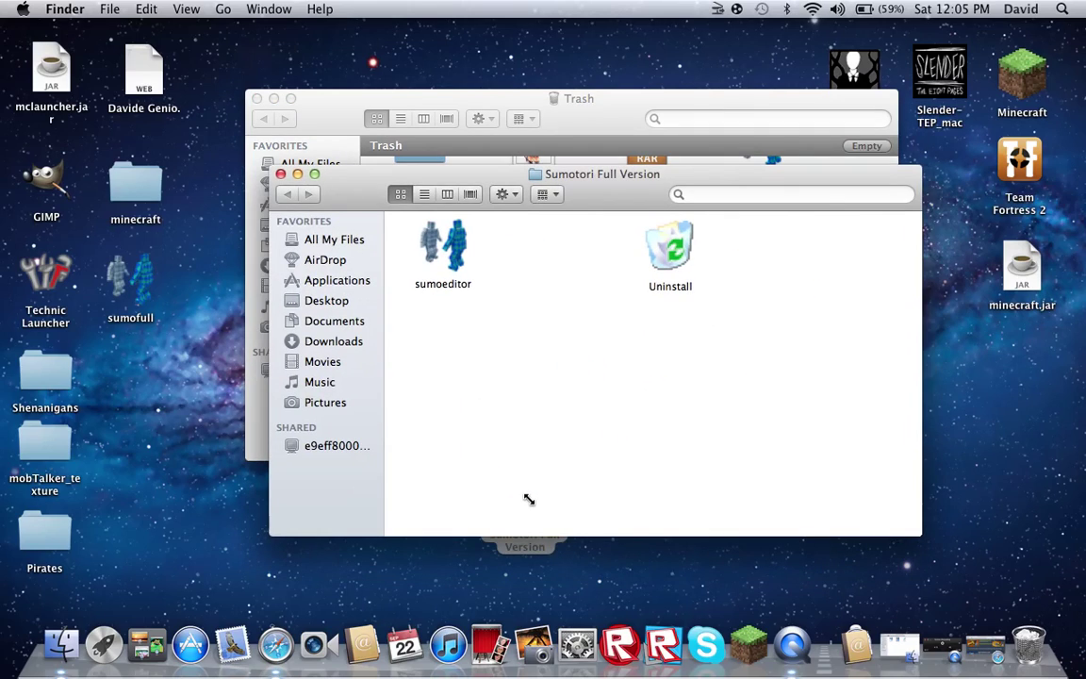
left_click(280, 174)
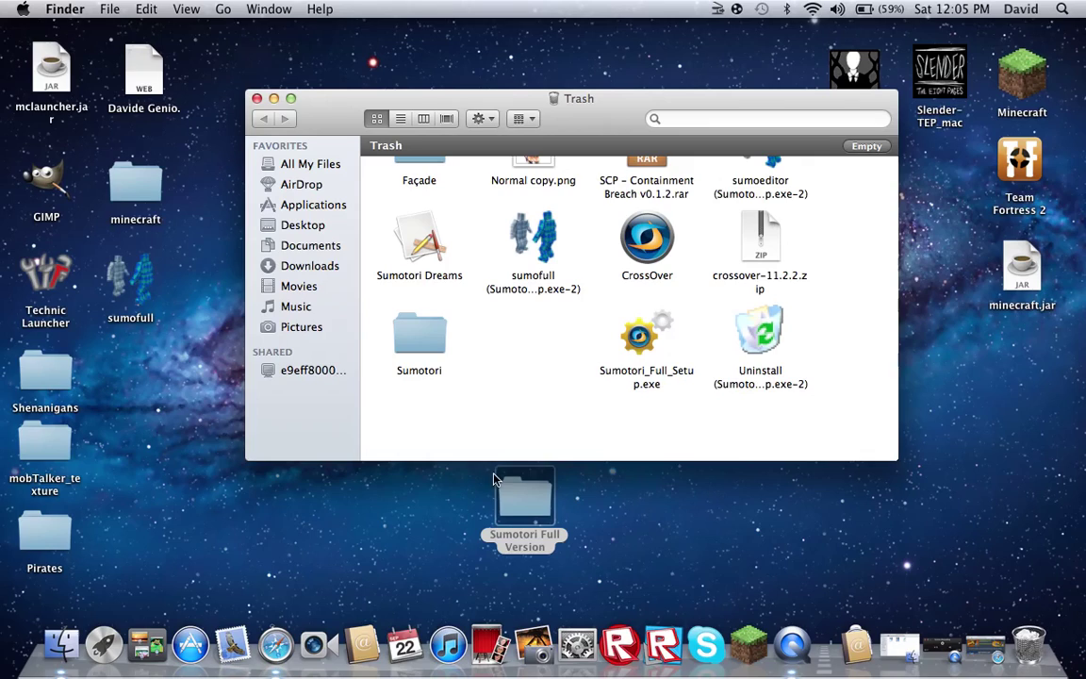
left_click_drag(493, 480, 528, 316)
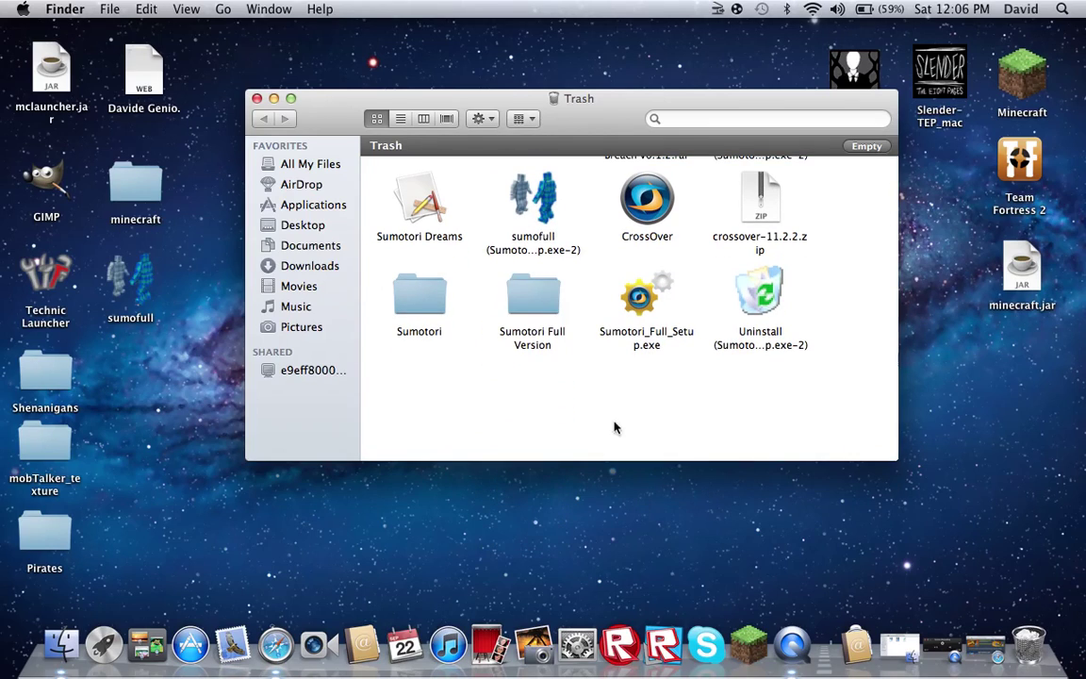
Move Sumotori_Full_Setup.exe from the Trash to the desktop centre and close the Trash.
scroll(664, 369, "up", 3)
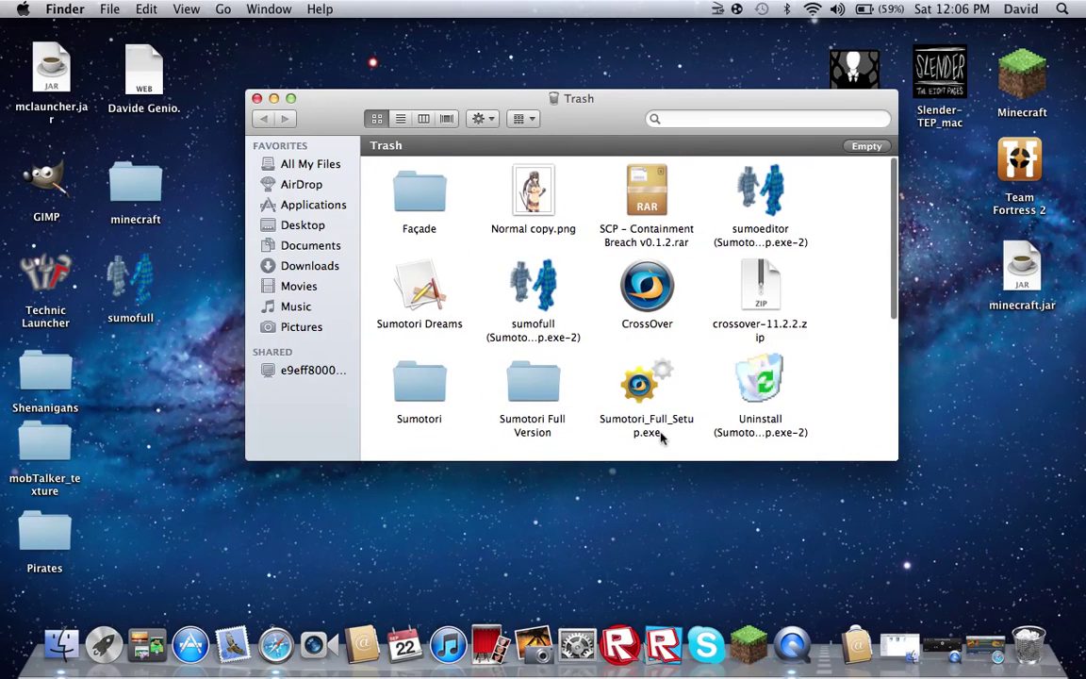
left_click_drag(660, 436, 514, 551)
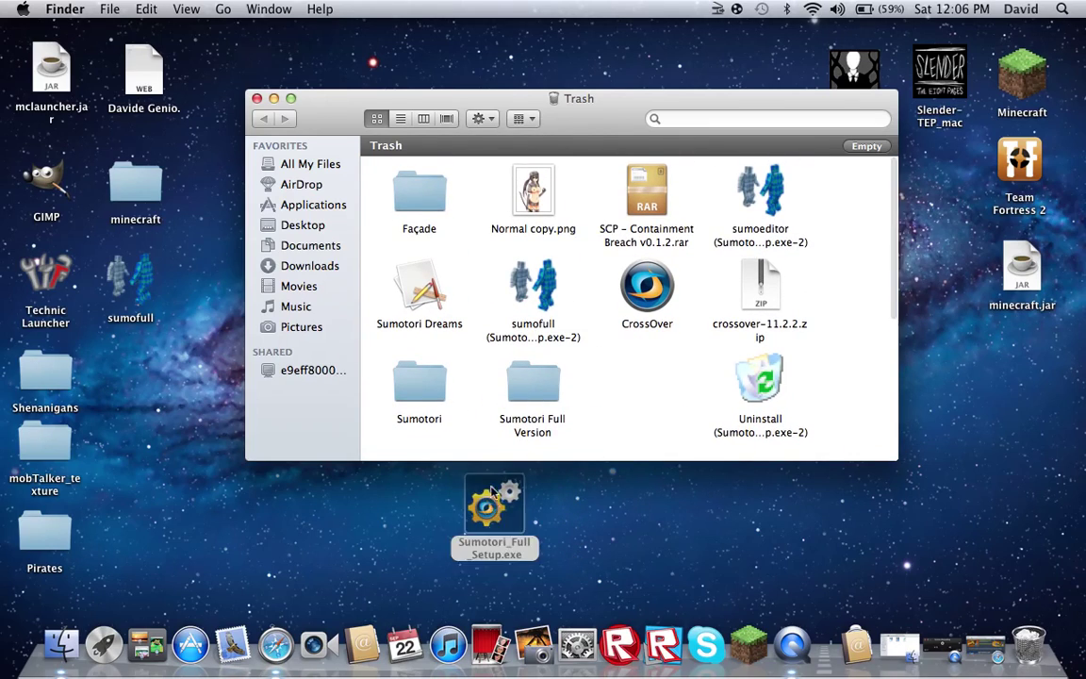
left_click(256, 99)
left_click_drag(500, 507, 496, 276)
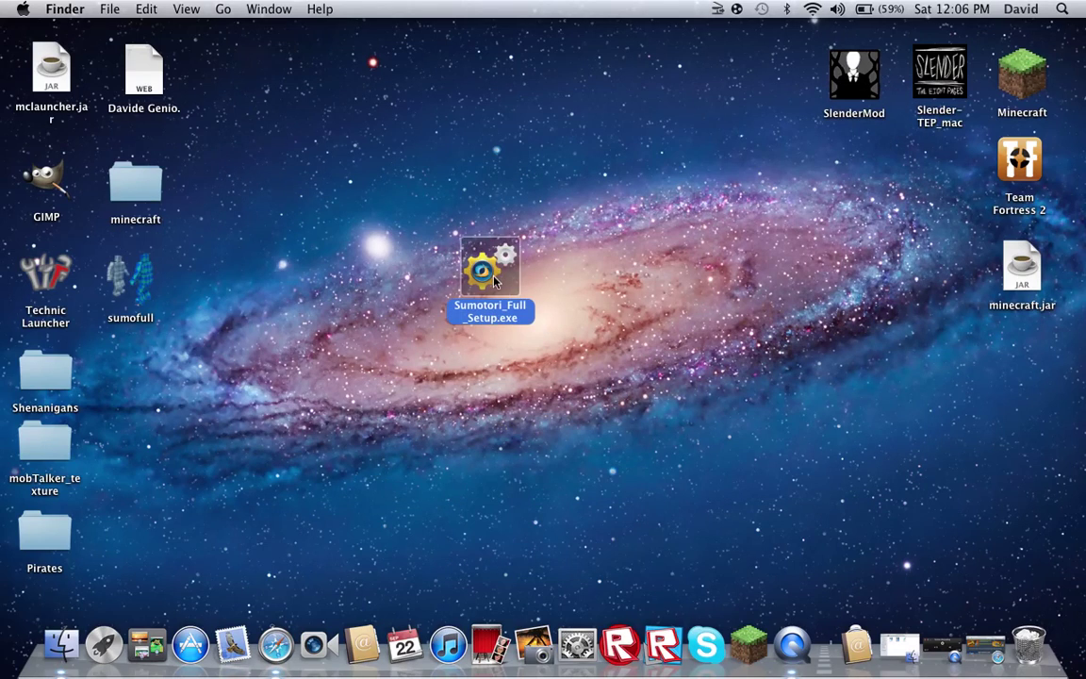
Open Sumotori_Full_Setup.exe in the CrossOver installer via the trial, then view Manage Bottles.
double_click(496, 276)
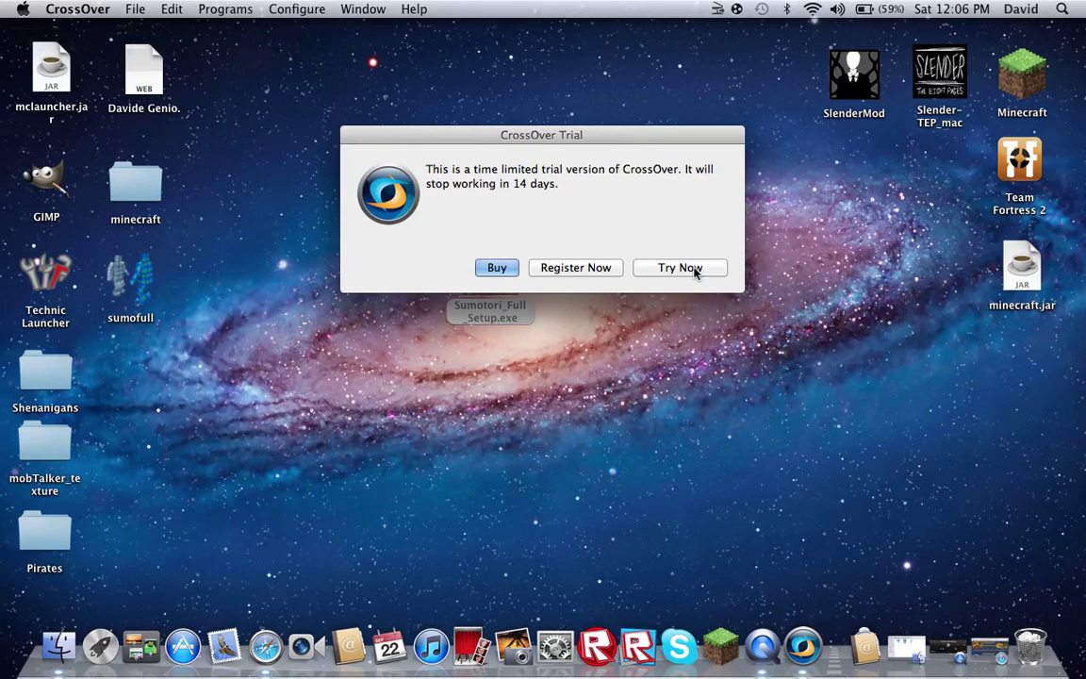
left_click(696, 272)
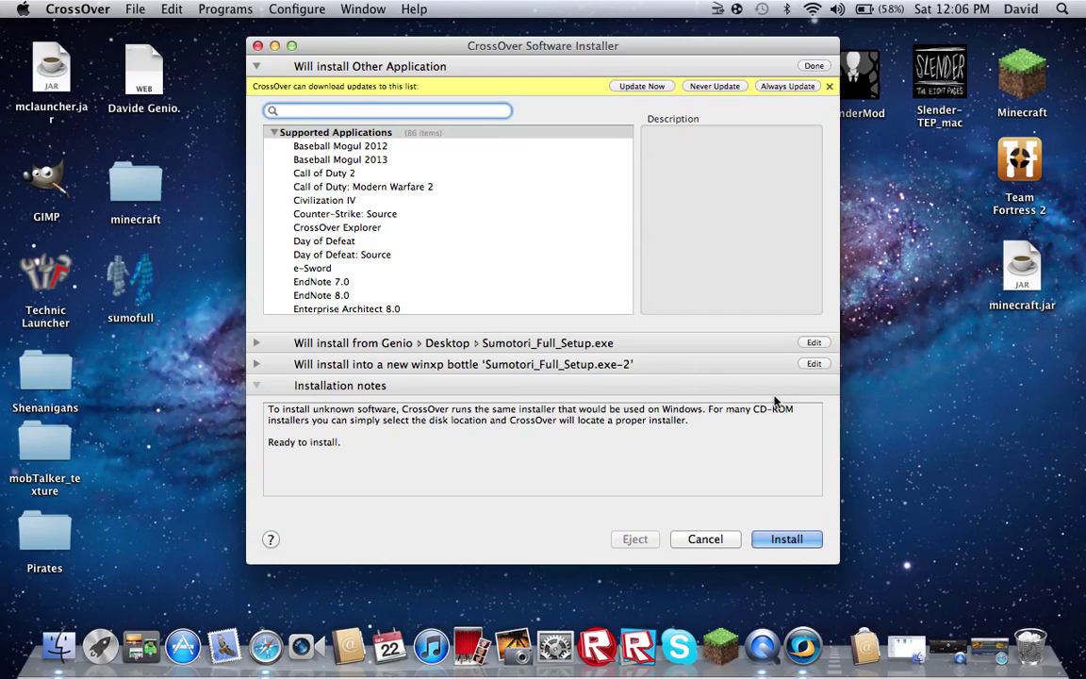
left_click(281, 8)
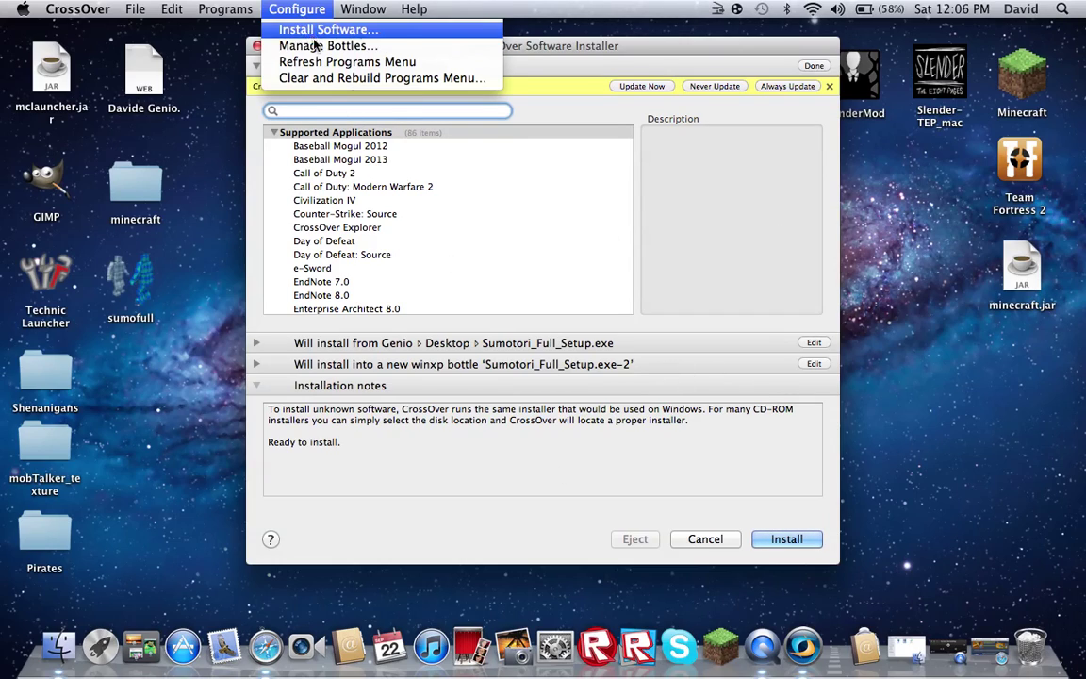
left_click(284, 45)
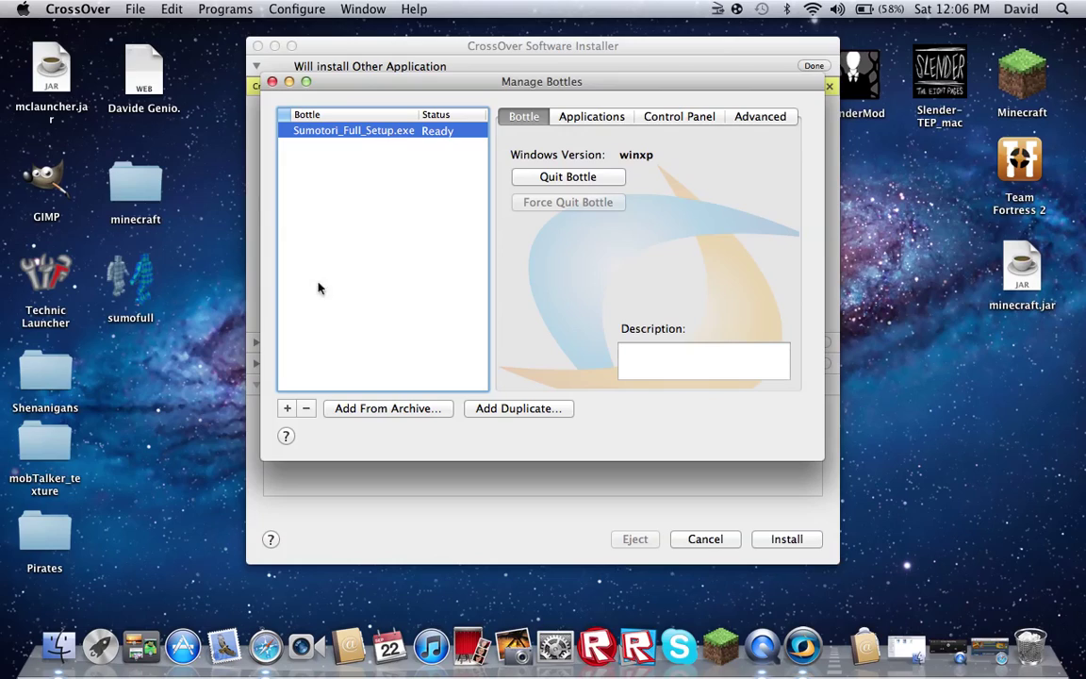
Delete the old Sumotori_Full_Setup.exe bottle and cancel the pending installer.
left_click(306, 408)
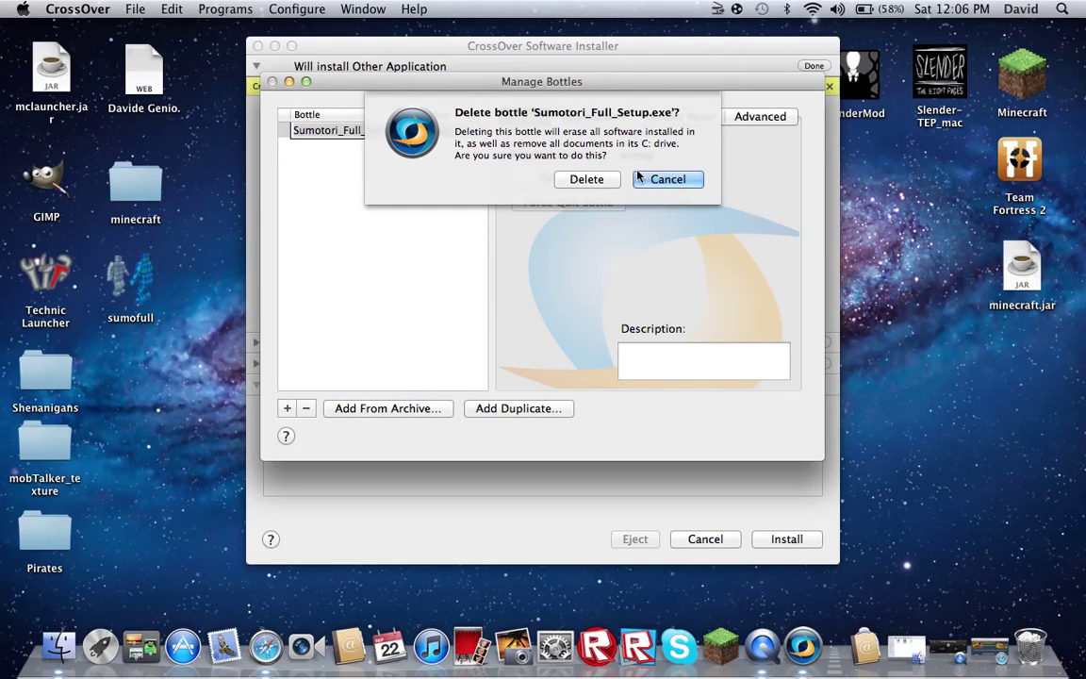
left_click(587, 179)
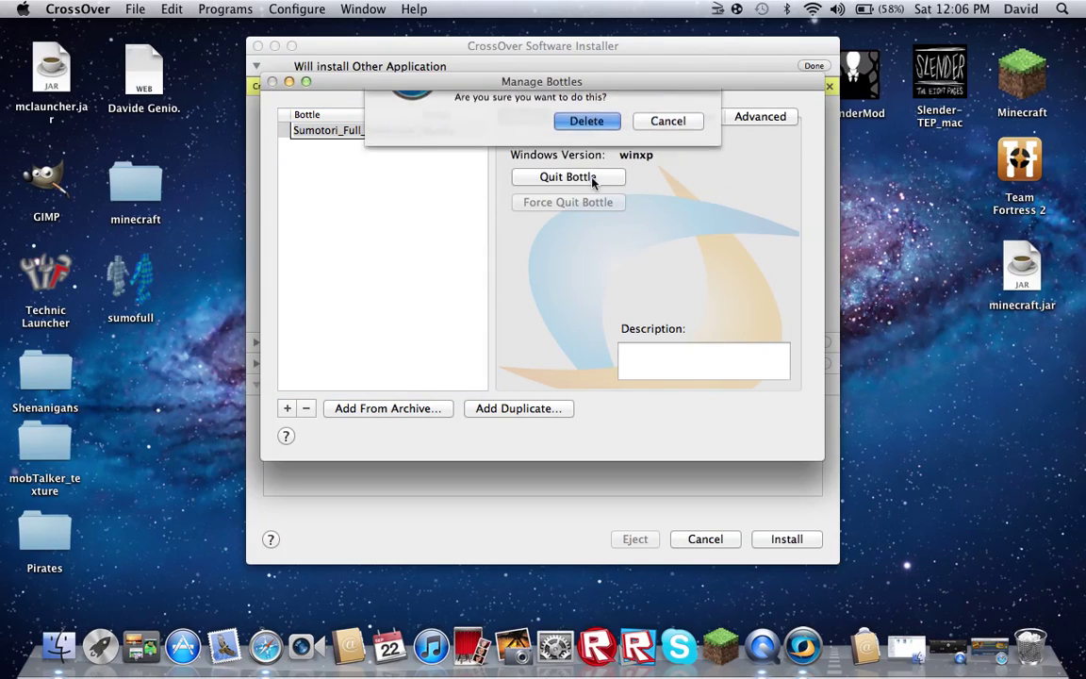
left_click(272, 82)
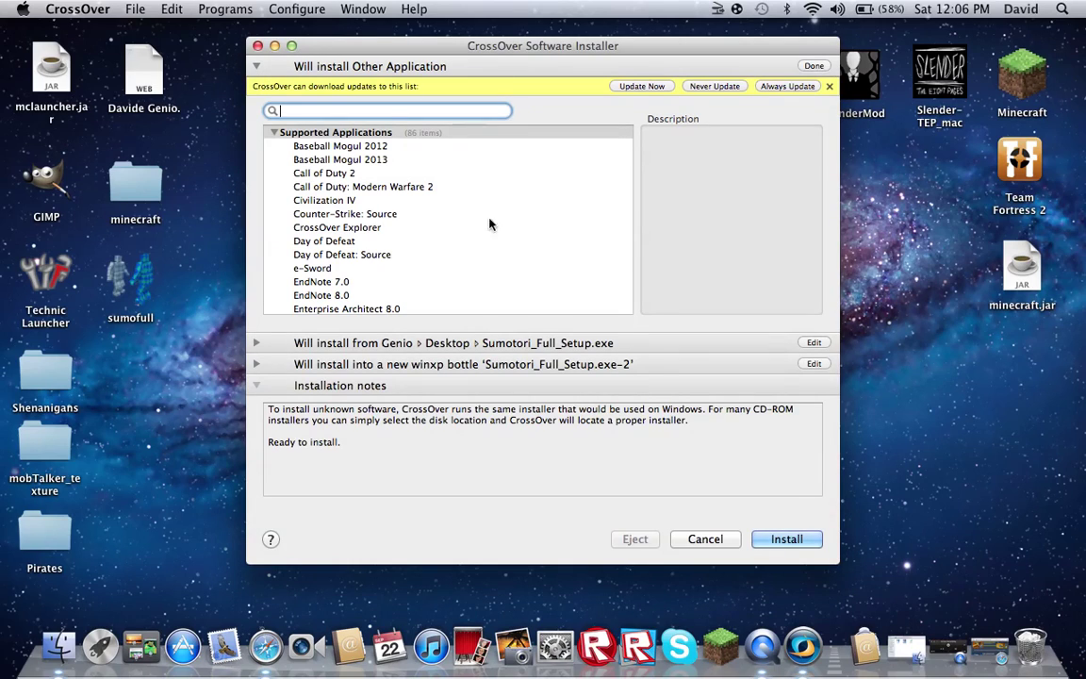
left_click(704, 539)
double_click(507, 285)
left_click(695, 538)
Launch CrossOver, close its welcome window, and reopen the setup file in the installer.
left_click(532, 307)
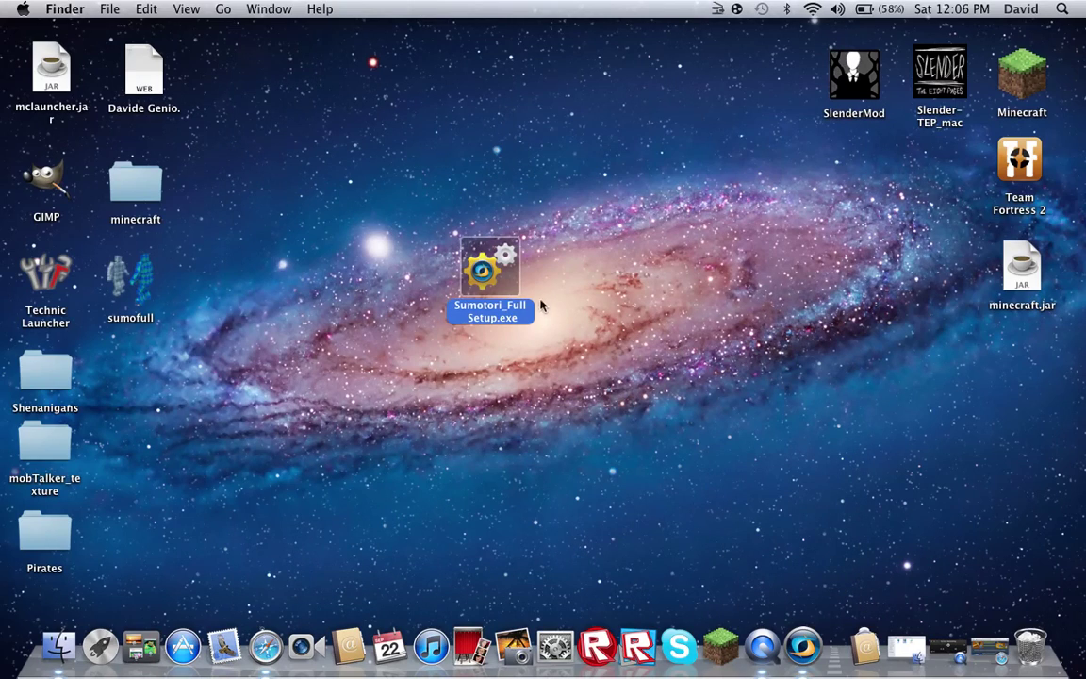
left_click(803, 647)
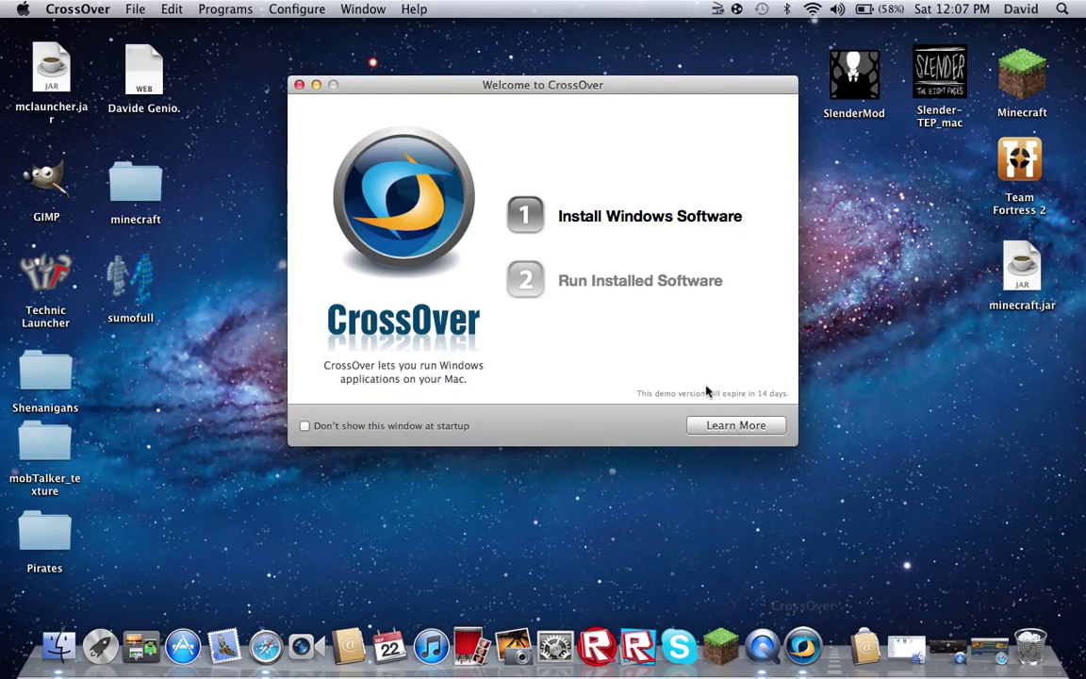
left_click(298, 84)
double_click(489, 270)
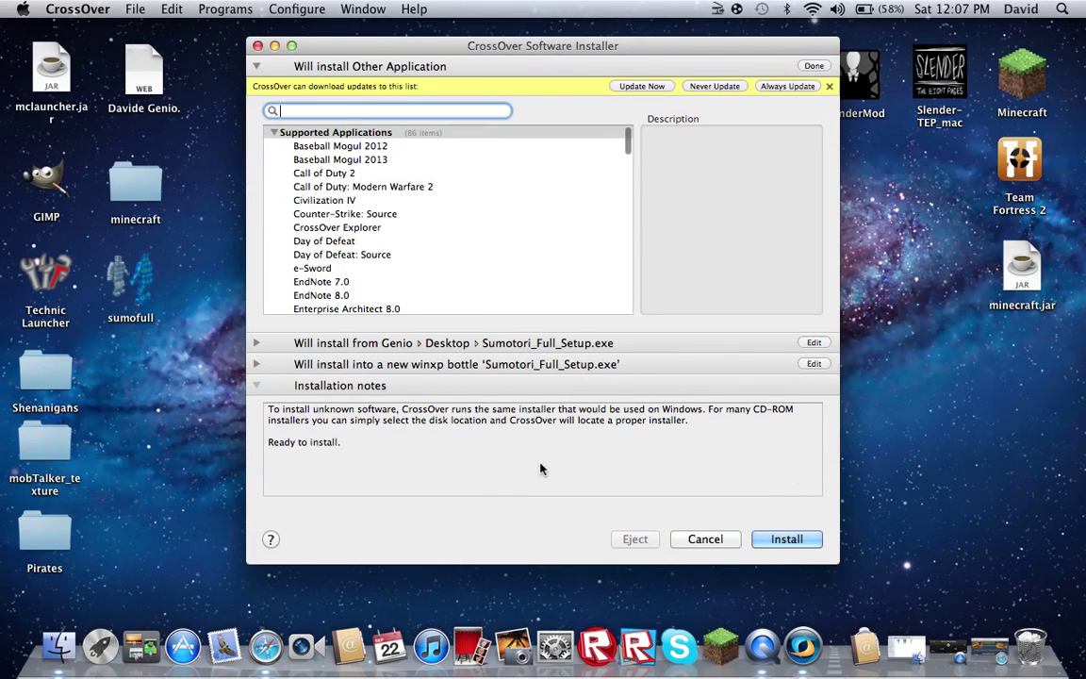
Install into the new bottle and nudge the Sumotori installer window slightly lower.
left_click(788, 538)
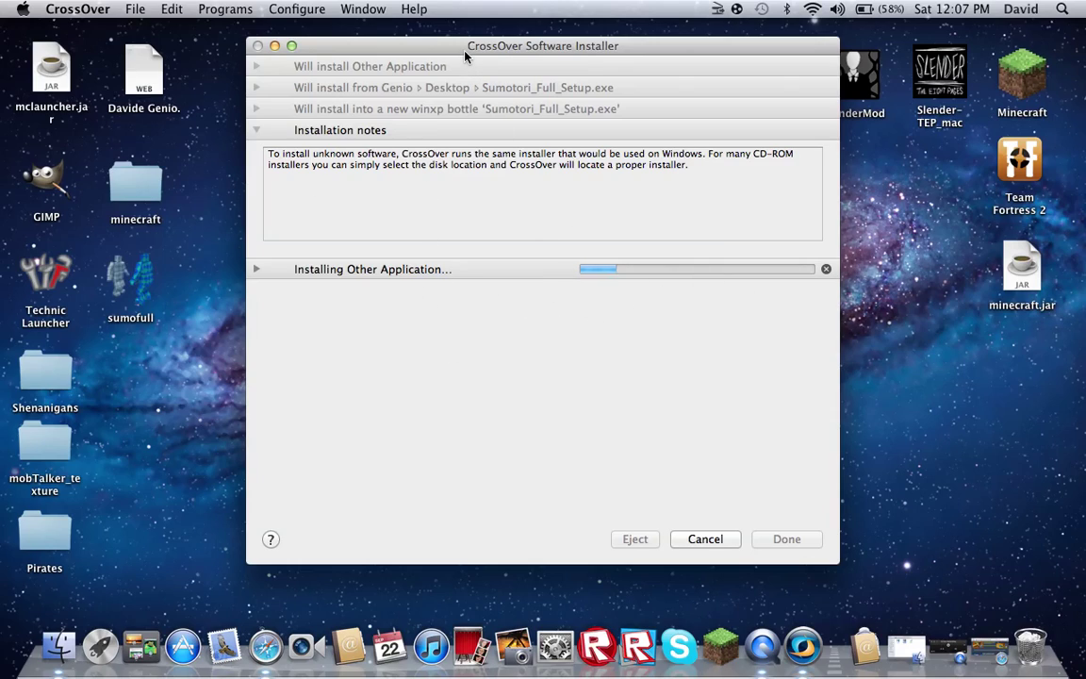
left_click_drag(466, 46, 464, 55)
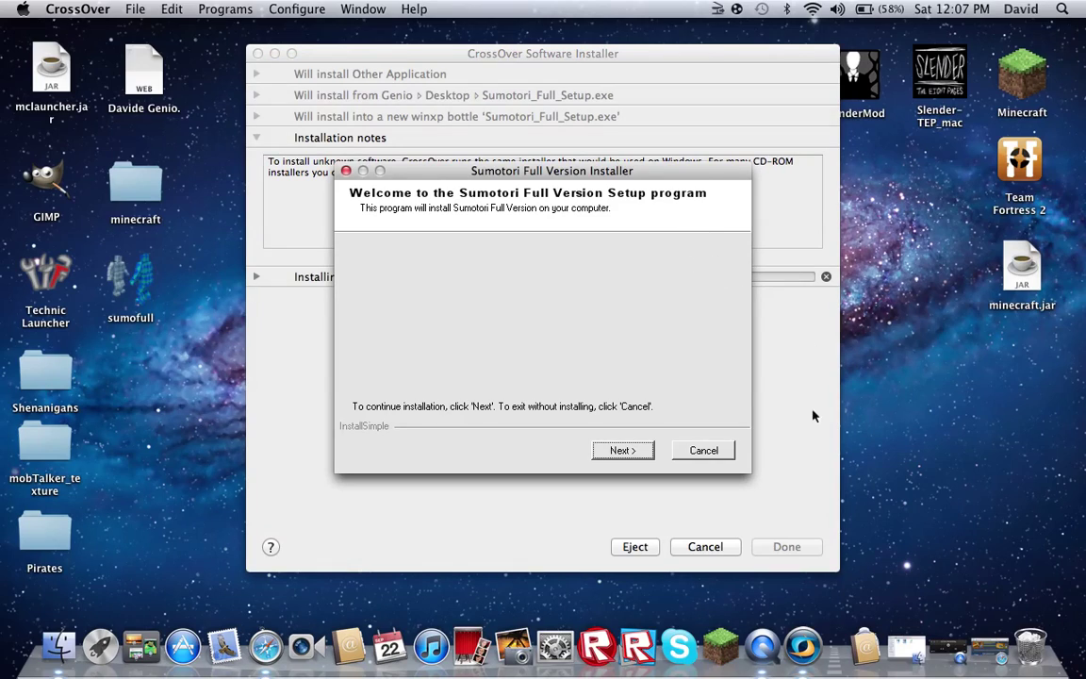
Accept the license, set the destination to Desktop, install Sumotori Full Version, and finish.
left_click(624, 450)
left_click(624, 451)
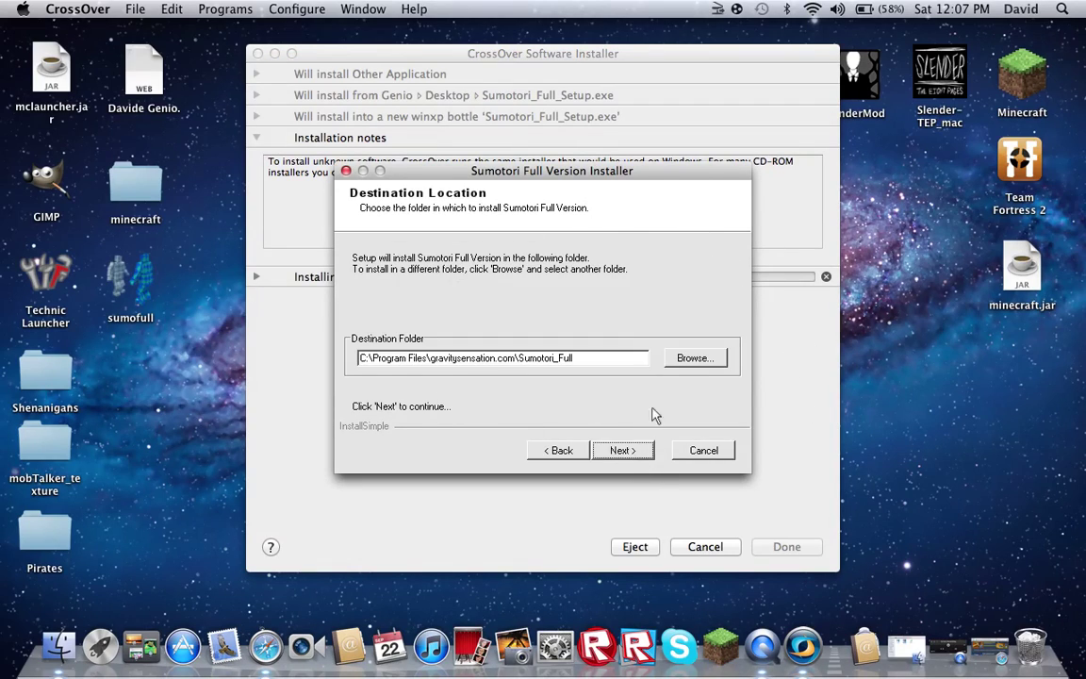
left_click(699, 359)
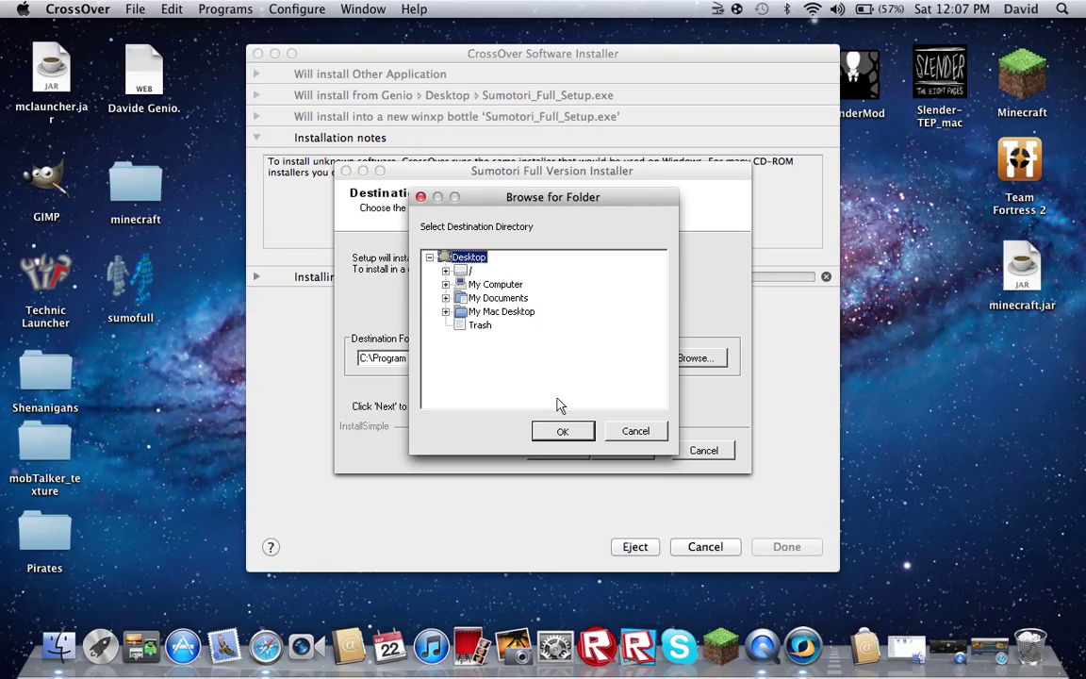
left_click(560, 432)
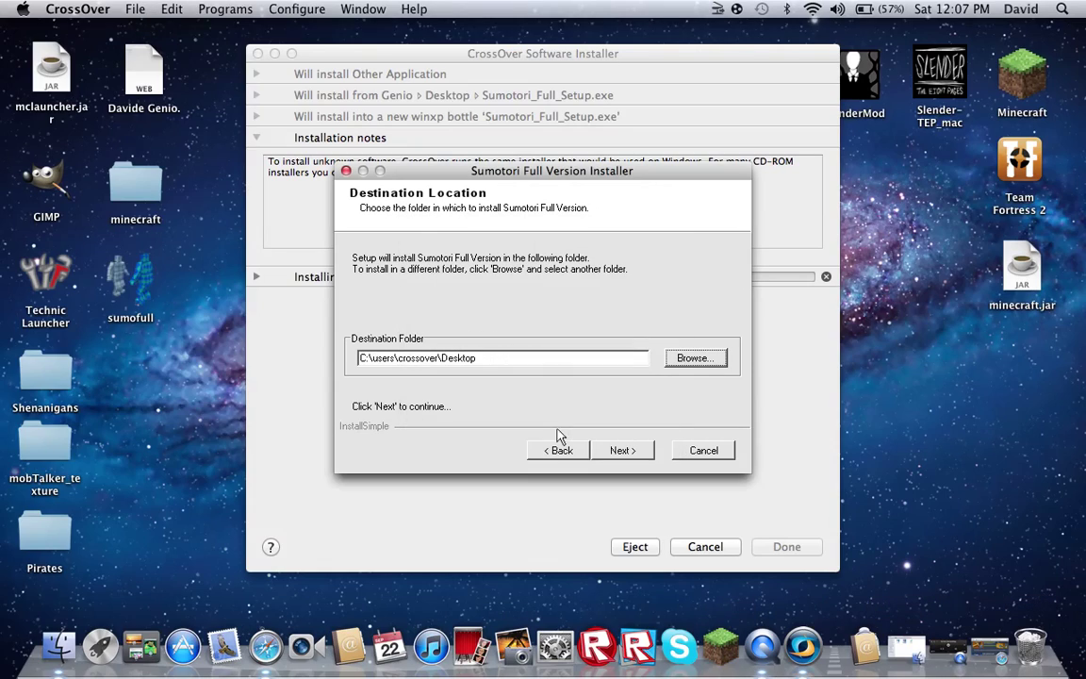
left_click(624, 451)
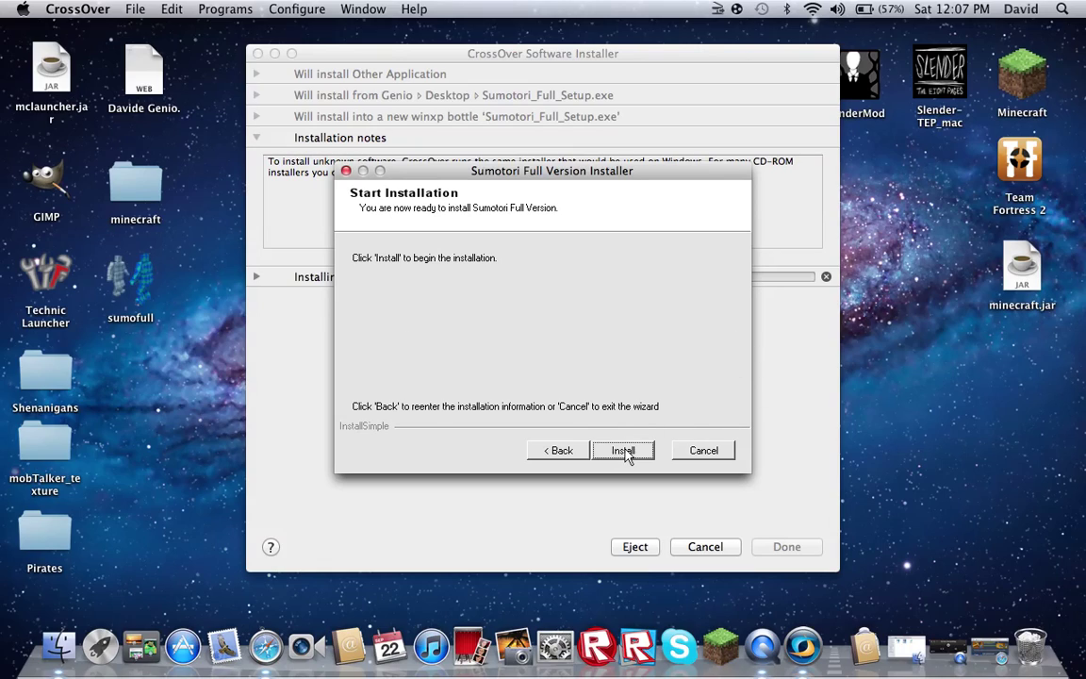
left_click(624, 450)
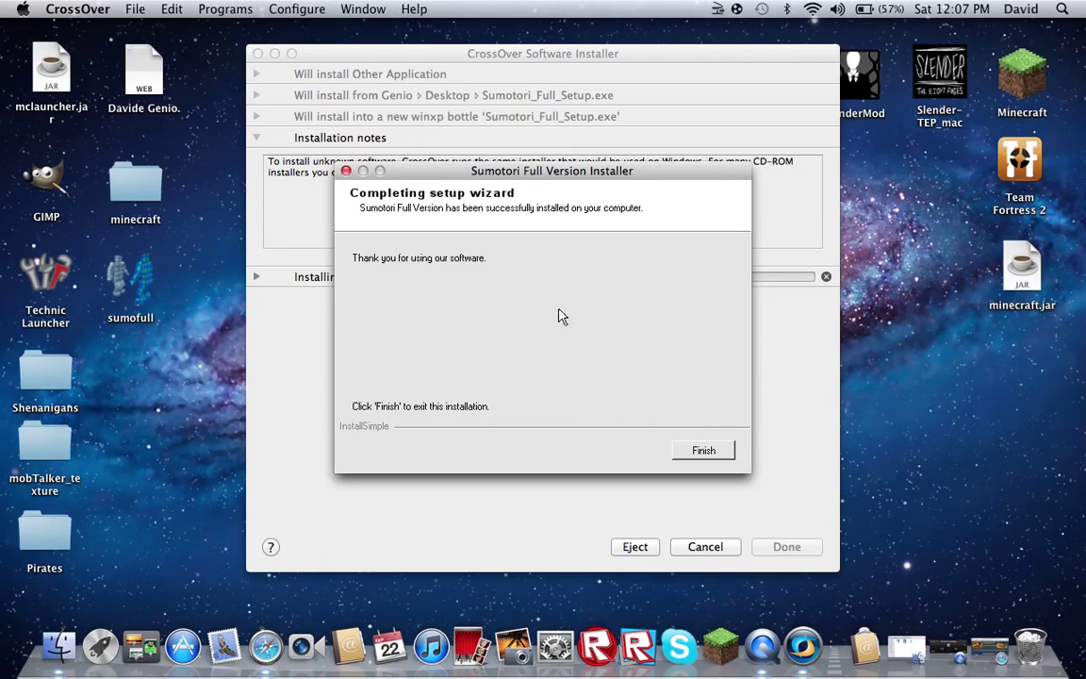
left_click(702, 450)
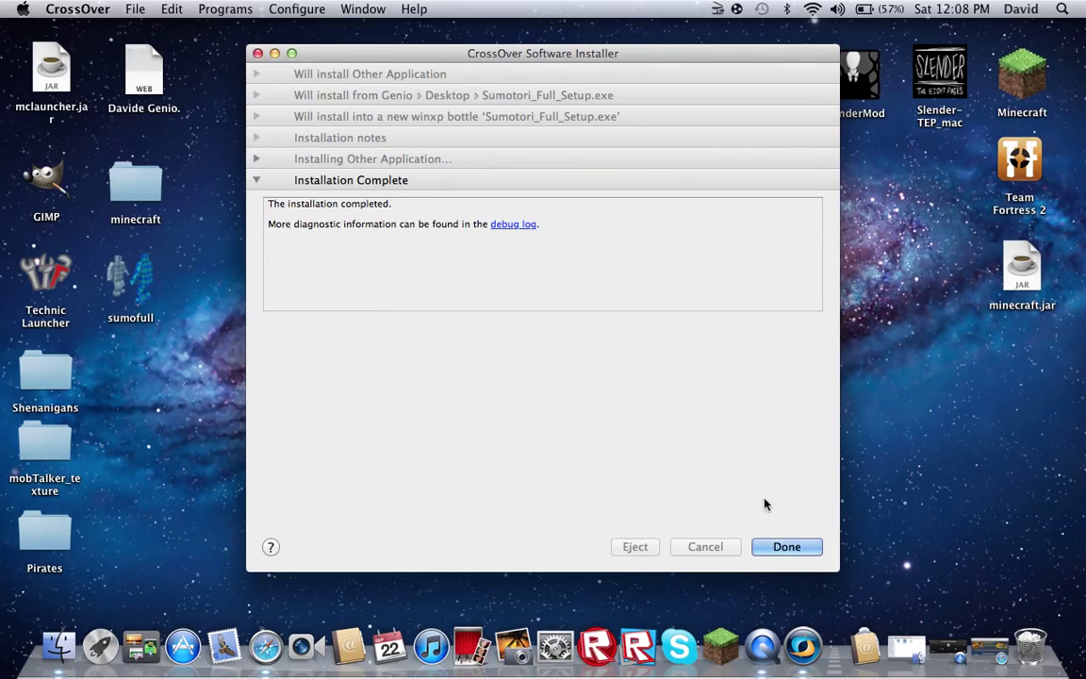
Dismiss the CrossOver installer and launch sumofull from the Sumotori Full Version folder.
left_click(786, 546)
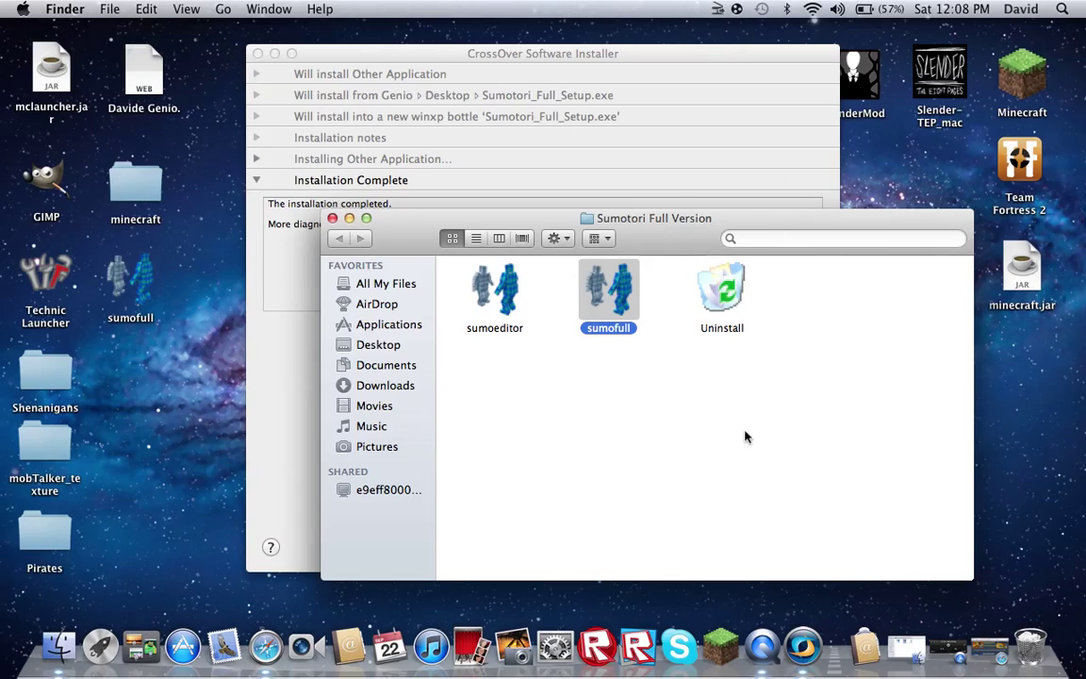
left_click_drag(716, 349, 467, 283)
left_click(507, 392)
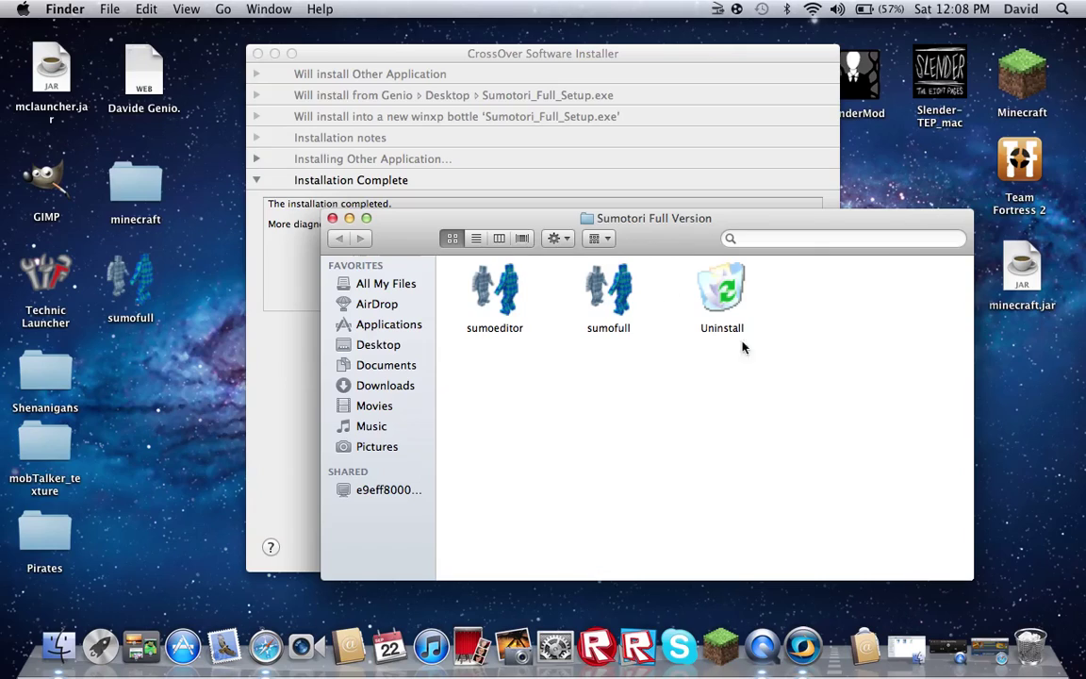
double_click(614, 297)
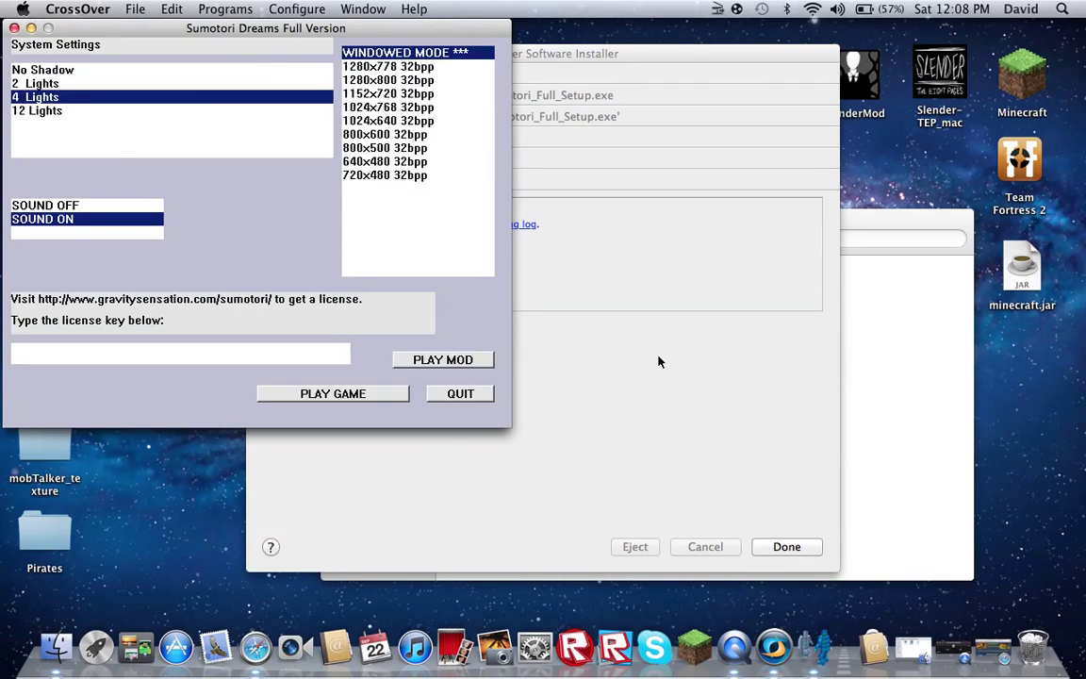
Close the finished CrossOver installer and minimize the Sumotori Full Version folder window.
left_click(657, 361)
left_click(257, 52)
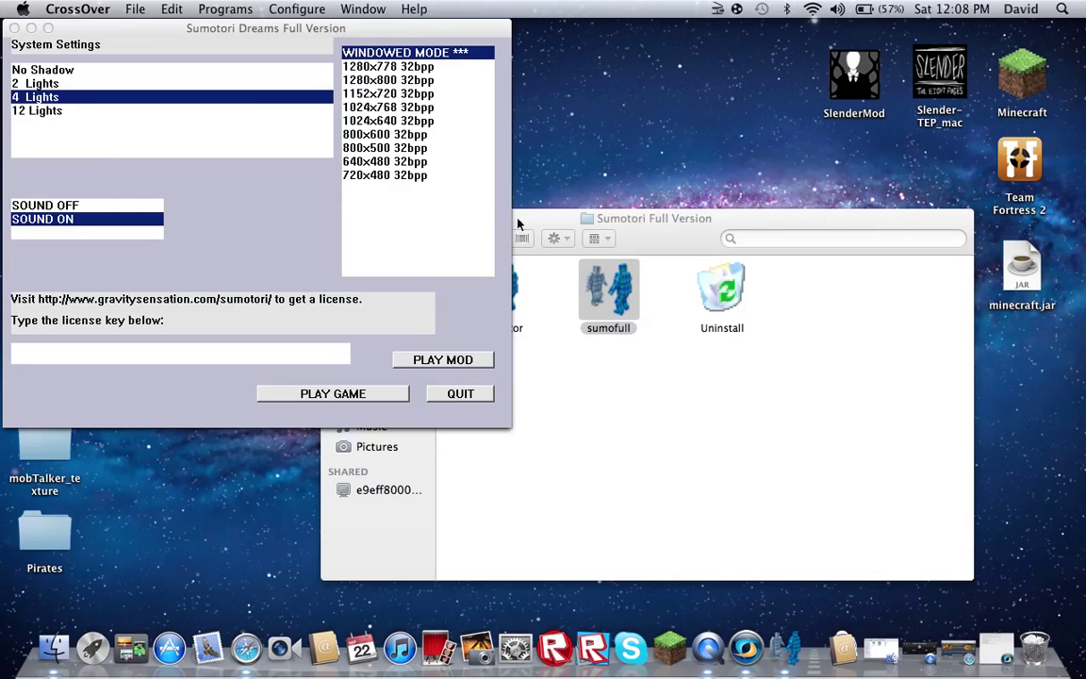
left_click(551, 219)
left_click(348, 218)
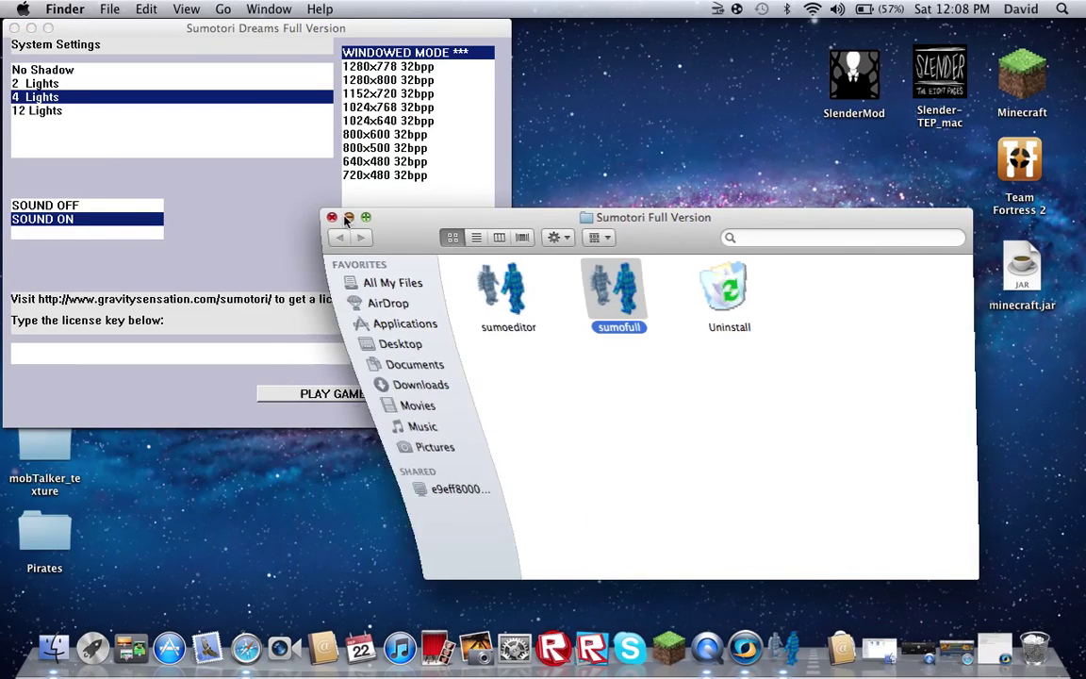
Paste the license key into the launcher's license field, then dismiss the sumofull.exe crash report.
left_click(243, 357)
right_click(242, 359)
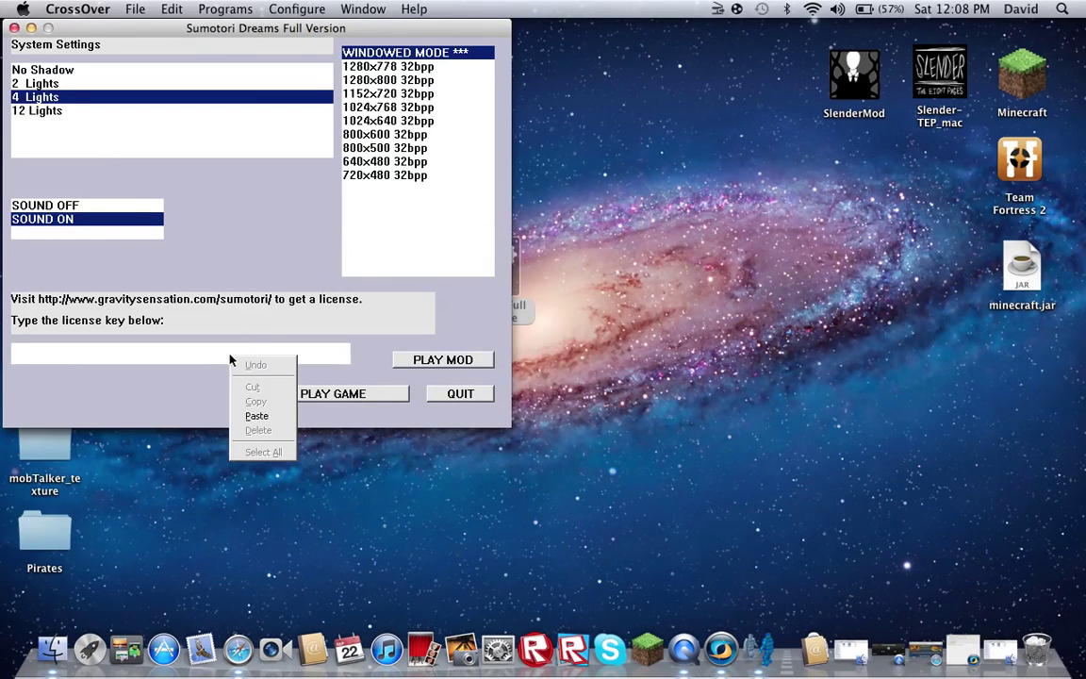
left_click(260, 412)
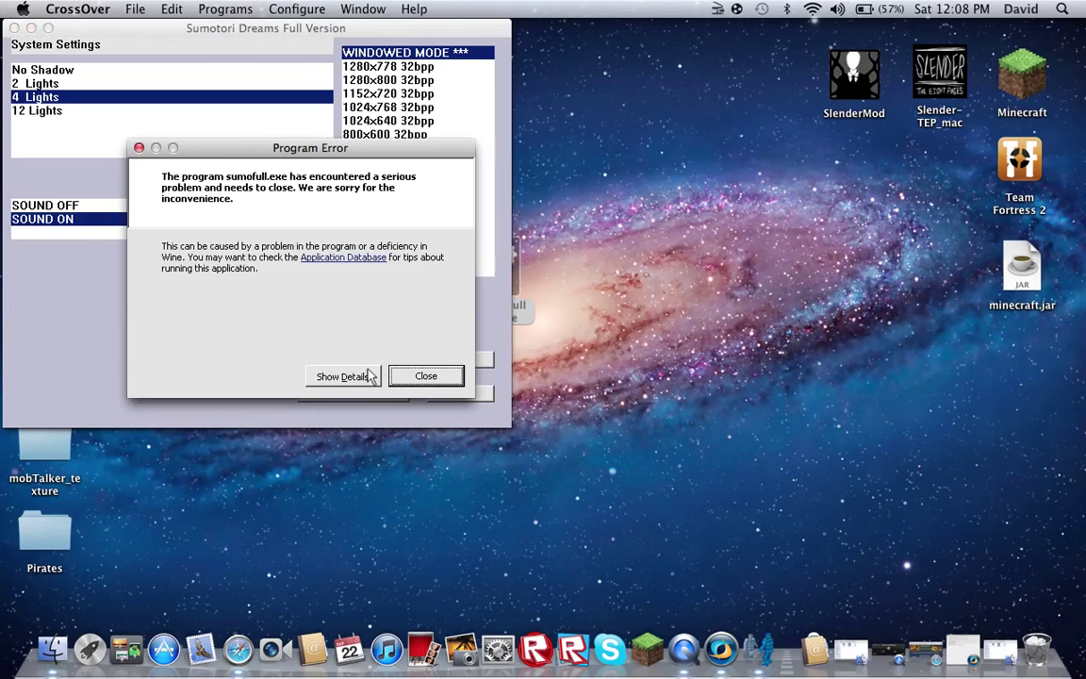
left_click(425, 378)
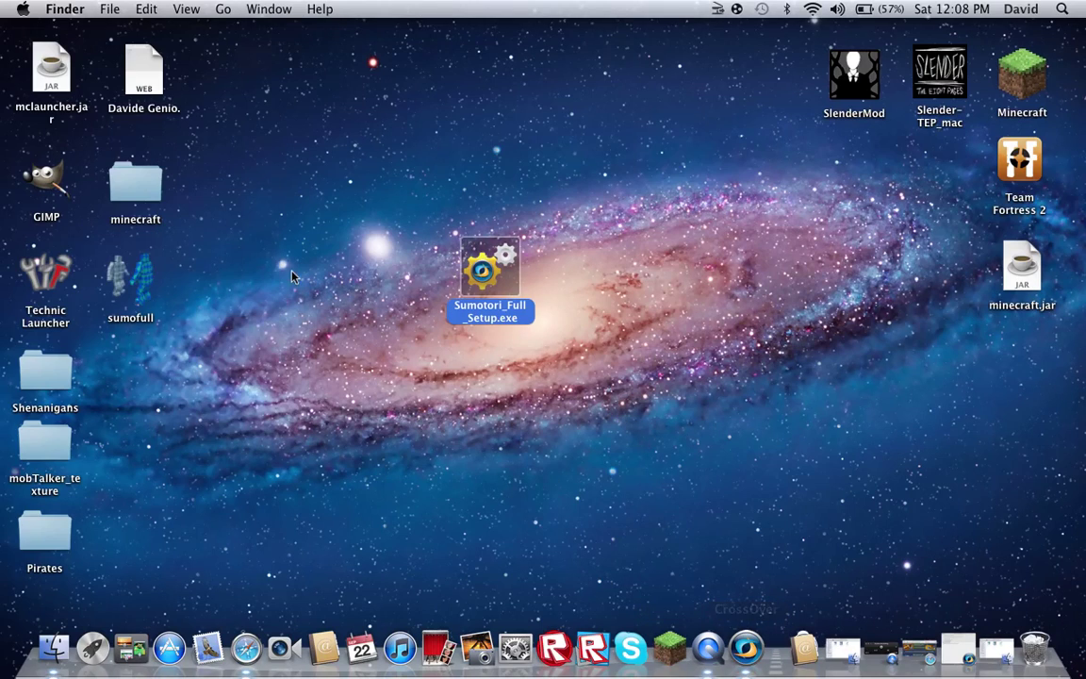
Relaunch sumofull to confirm it shows as purchased, close it, and quit CrossOver.
double_click(130, 281)
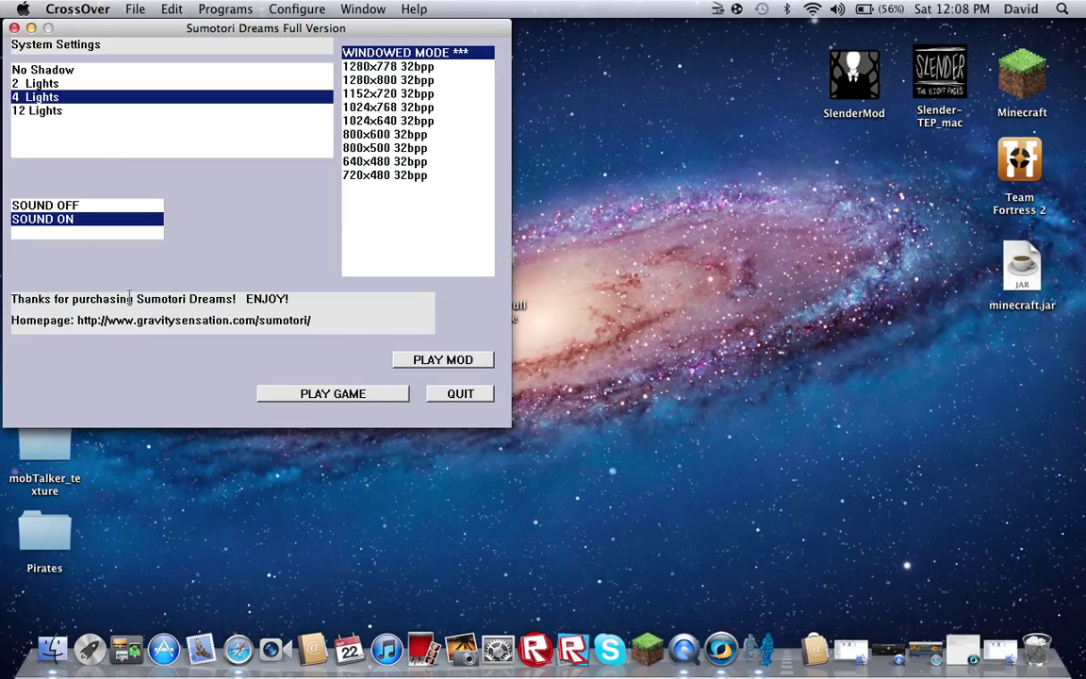
left_click(14, 28)
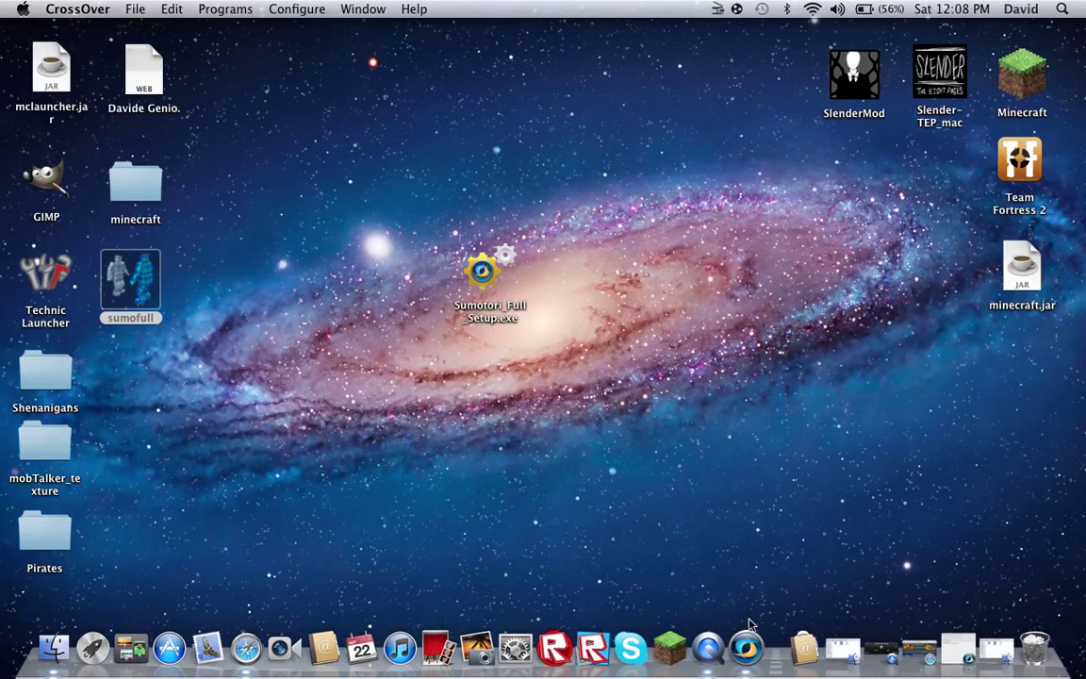
right_click(746, 646)
left_click(768, 599)
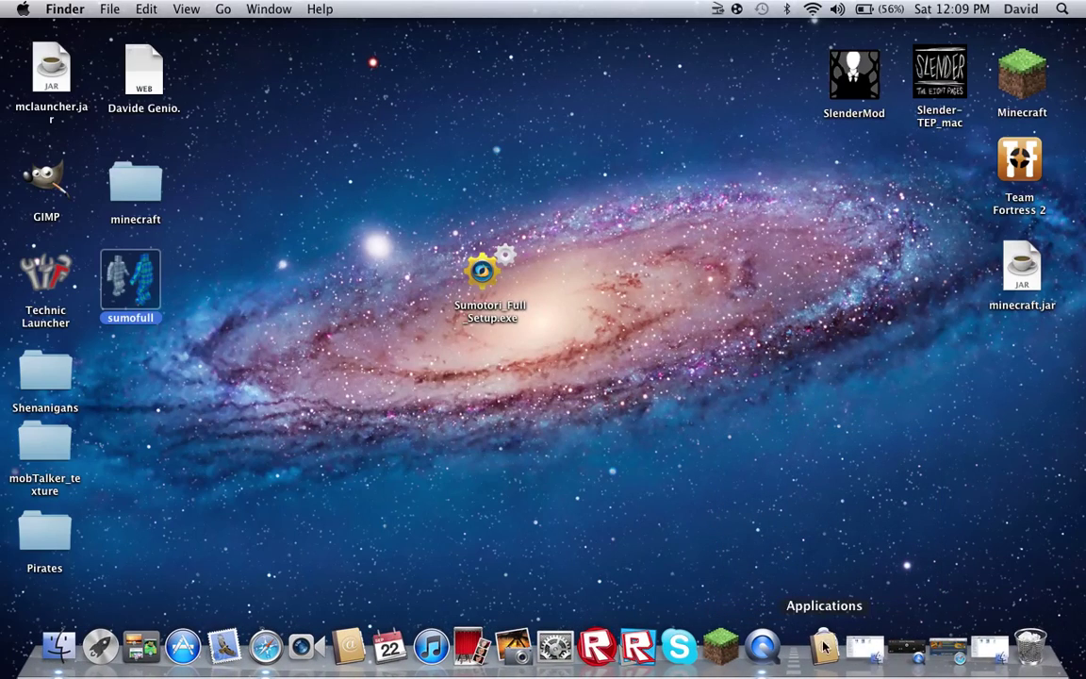
Start CrossOver again from the Applications stack in the Dock.
left_click(823, 647)
scroll(942, 283, "down", 2)
scroll(987, 192, "up", 2)
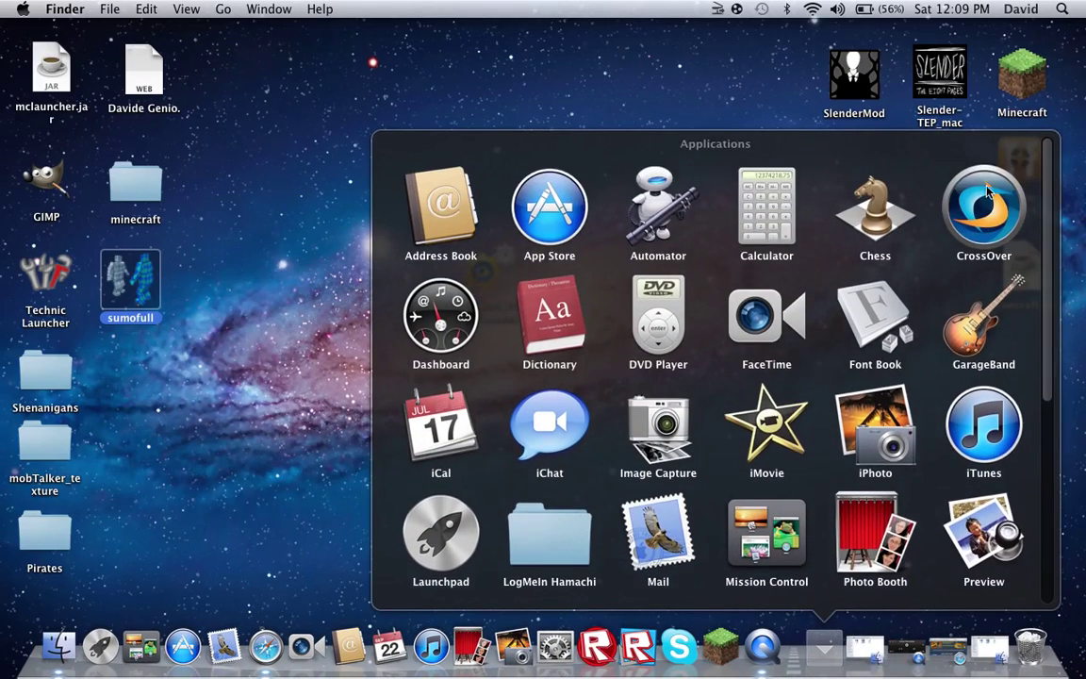
left_click(987, 191)
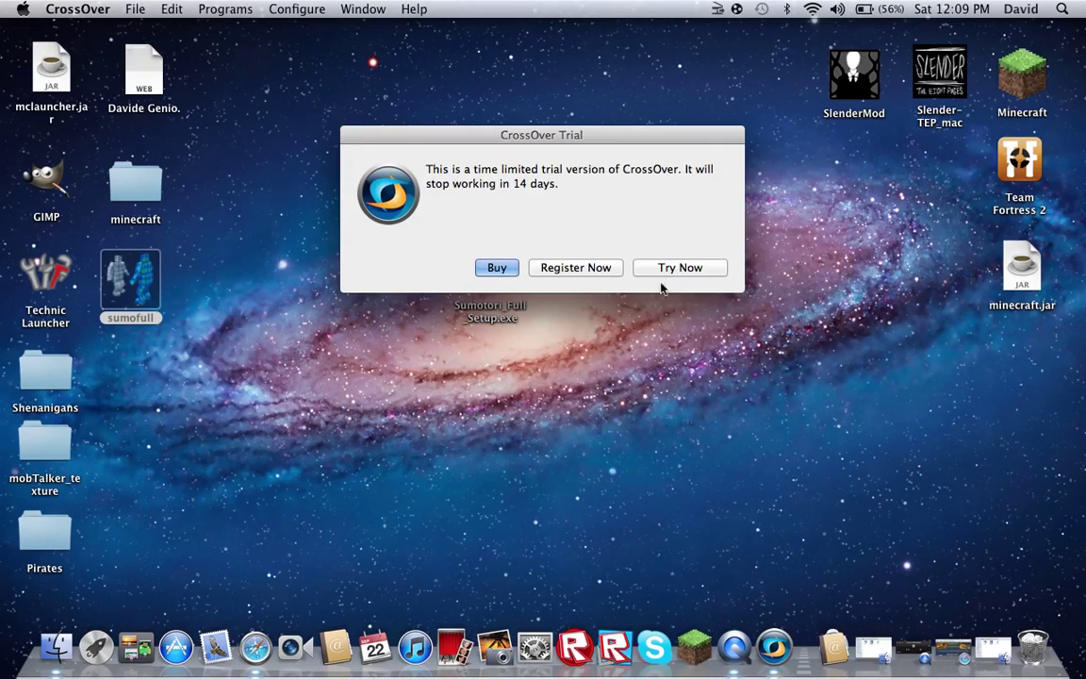
Continue the CrossOver trial and launch sumofull from the installed Sumotori Full Version folder.
left_click(651, 268)
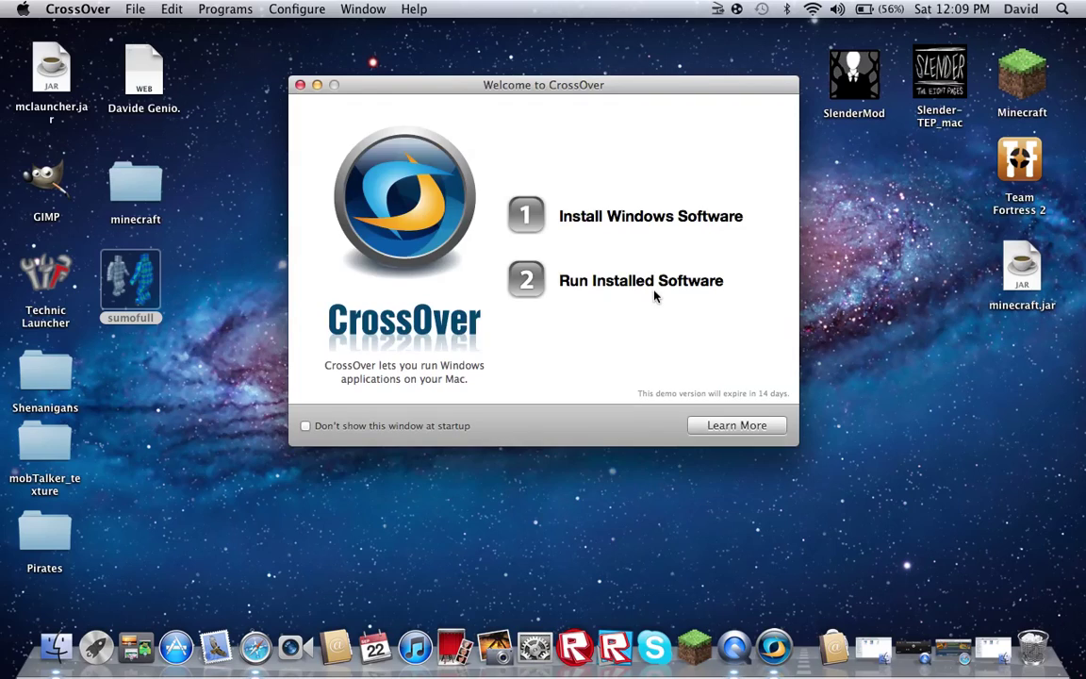
left_click(528, 280)
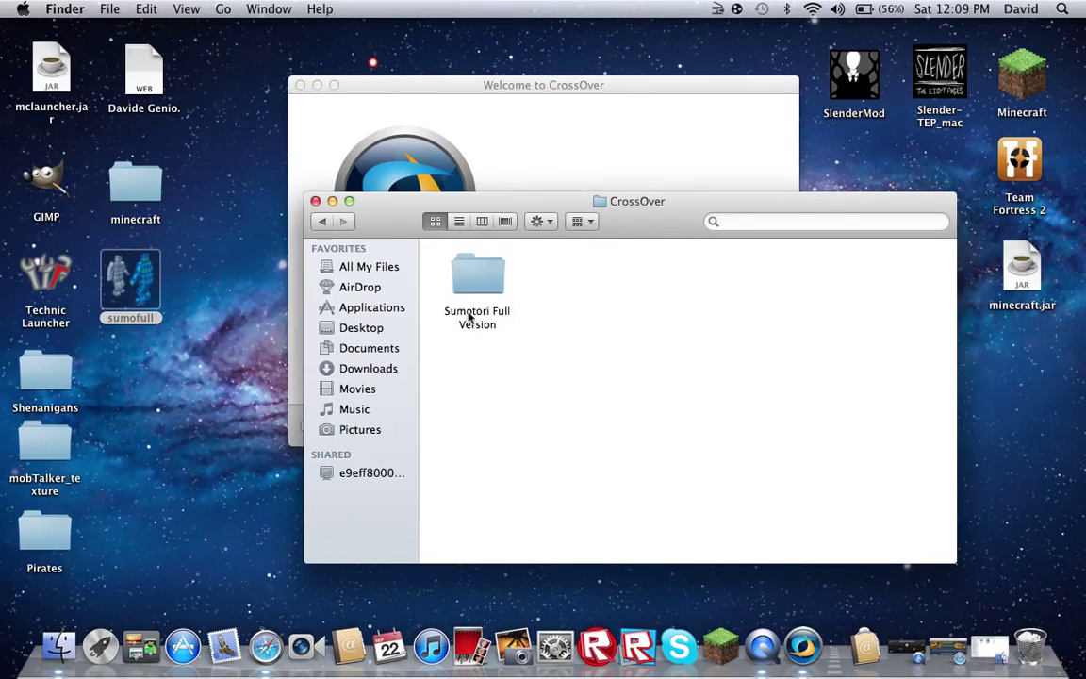
double_click(468, 317)
double_click(591, 273)
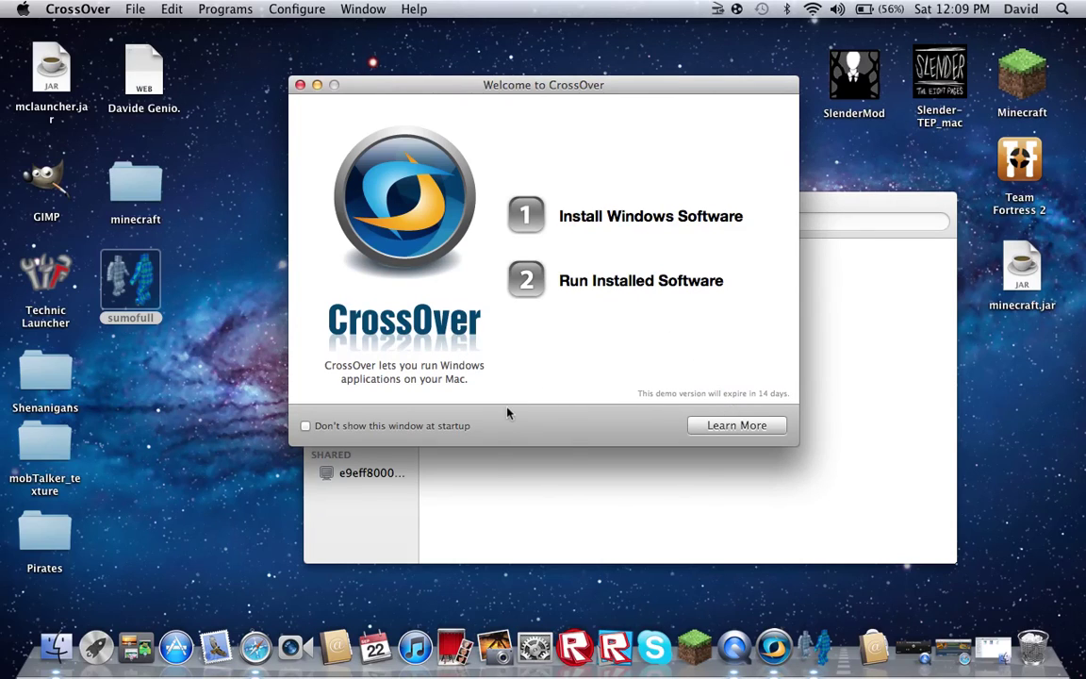
Close the folder window, minimize the welcome window, and cancel a Clear and Rebuild Programs Menu request.
left_click(317, 201)
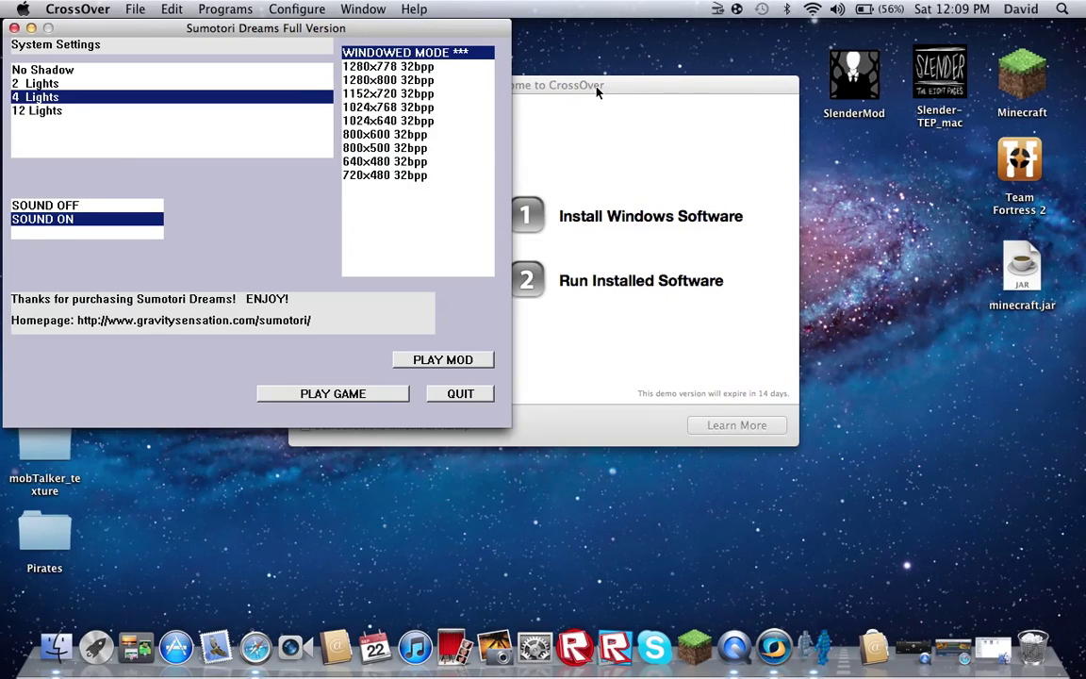
left_click(599, 86)
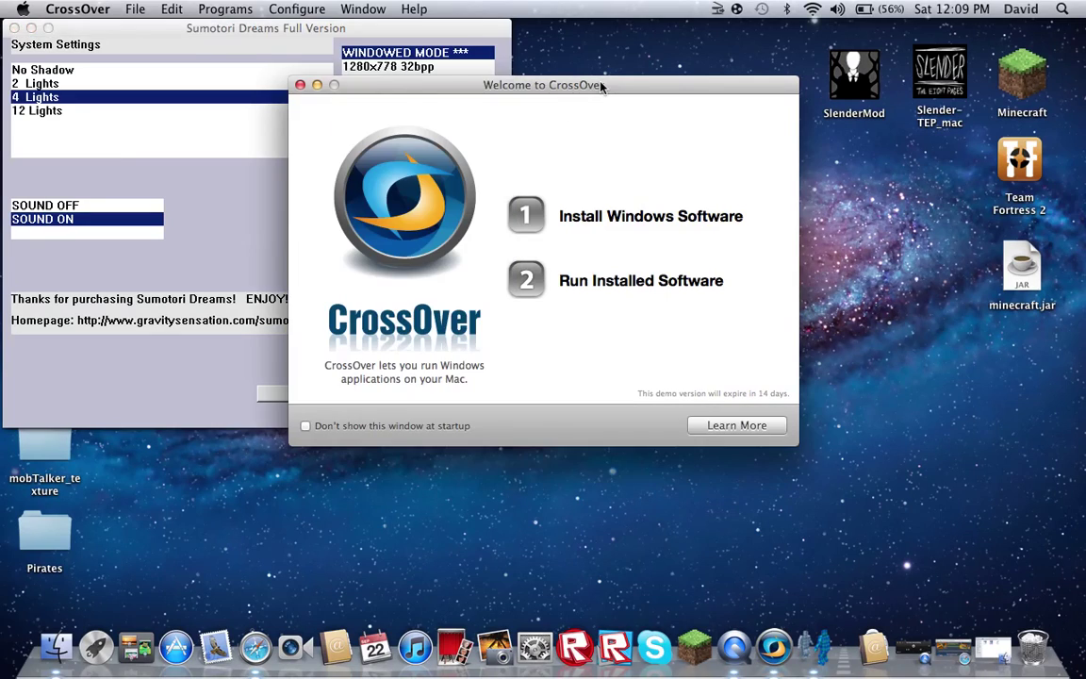
left_click(316, 86)
left_click(297, 9)
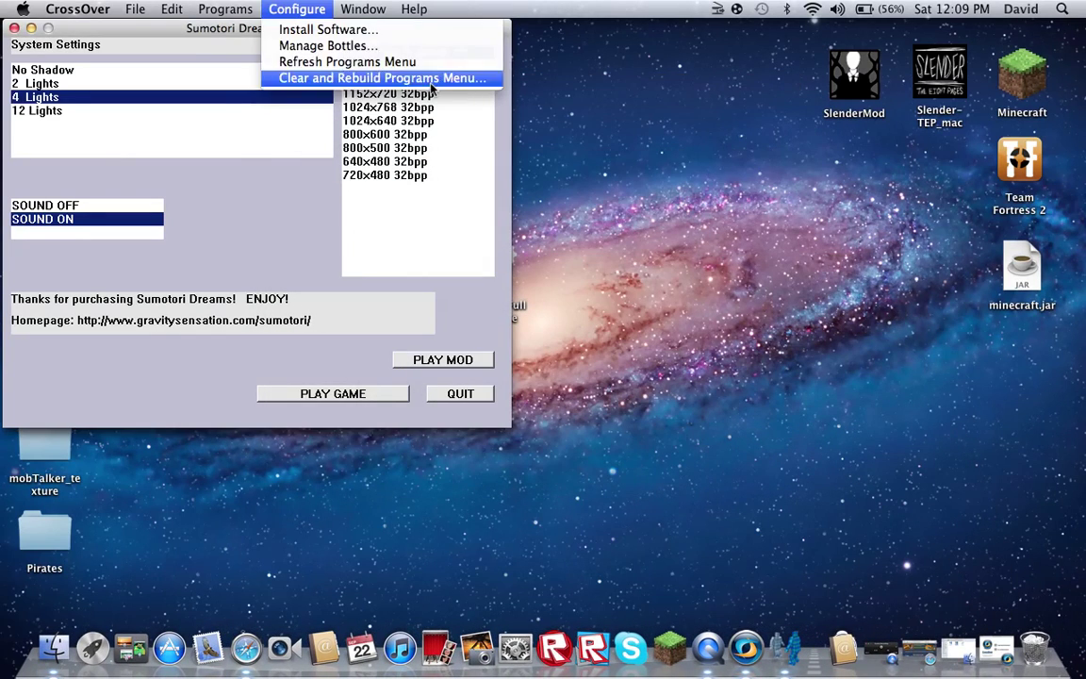
left_click(429, 81)
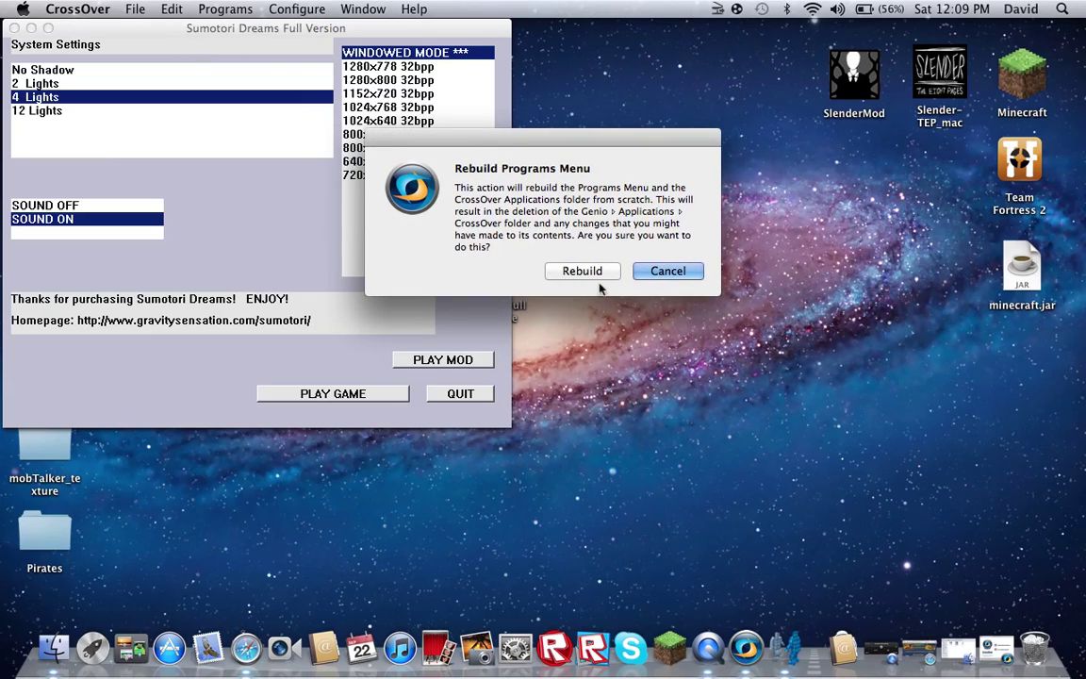
left_click(660, 271)
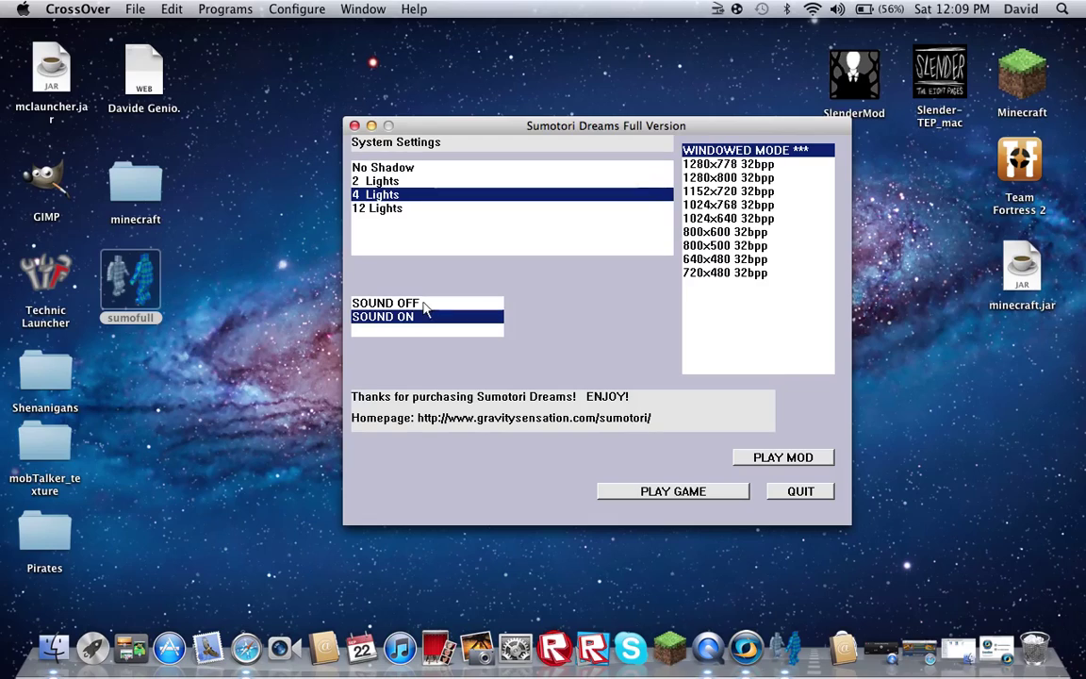
Open a second sumofull launcher and set both launchers to 2 Lights with SOUND OFF.
double_click(132, 279)
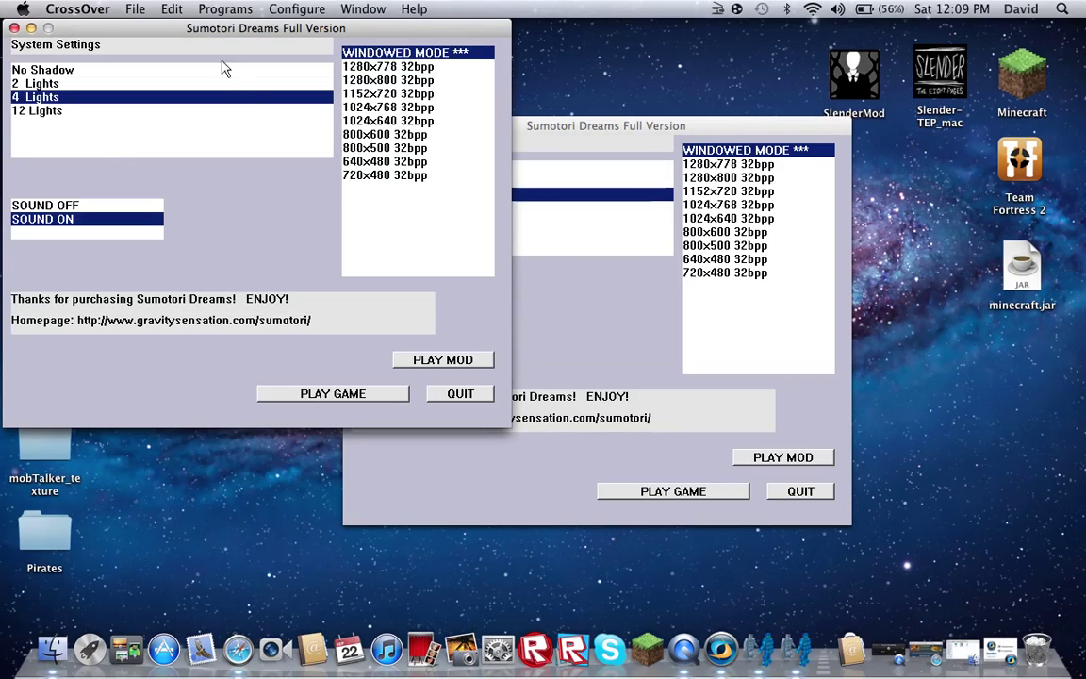
left_click_drag(235, 33, 250, 172)
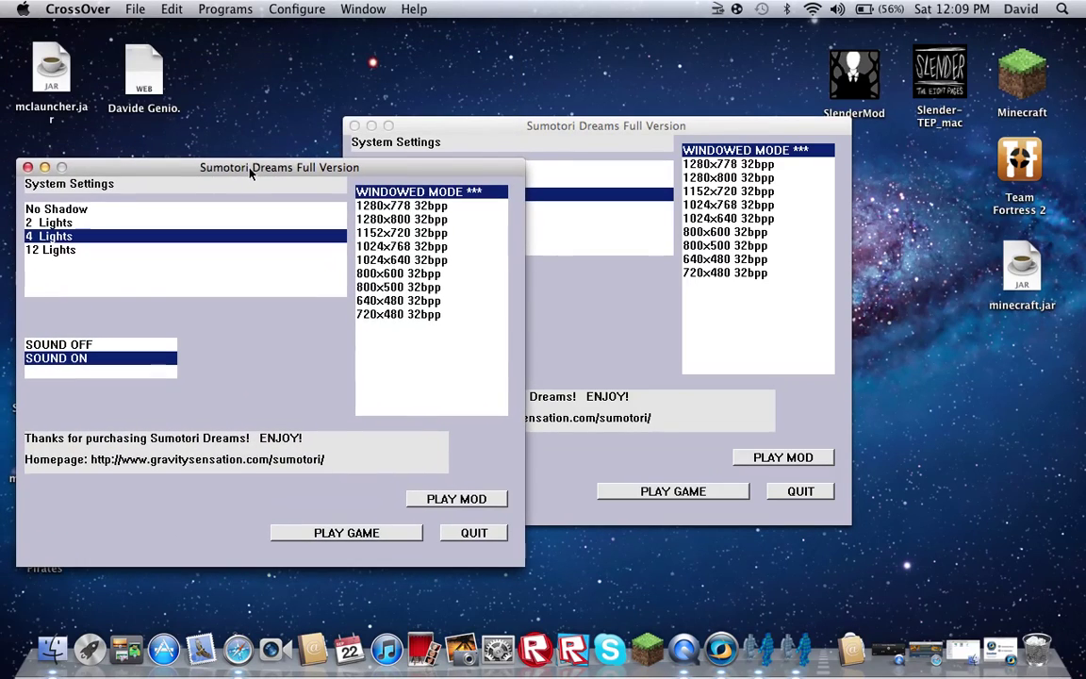
left_click(68, 221)
left_click(75, 345)
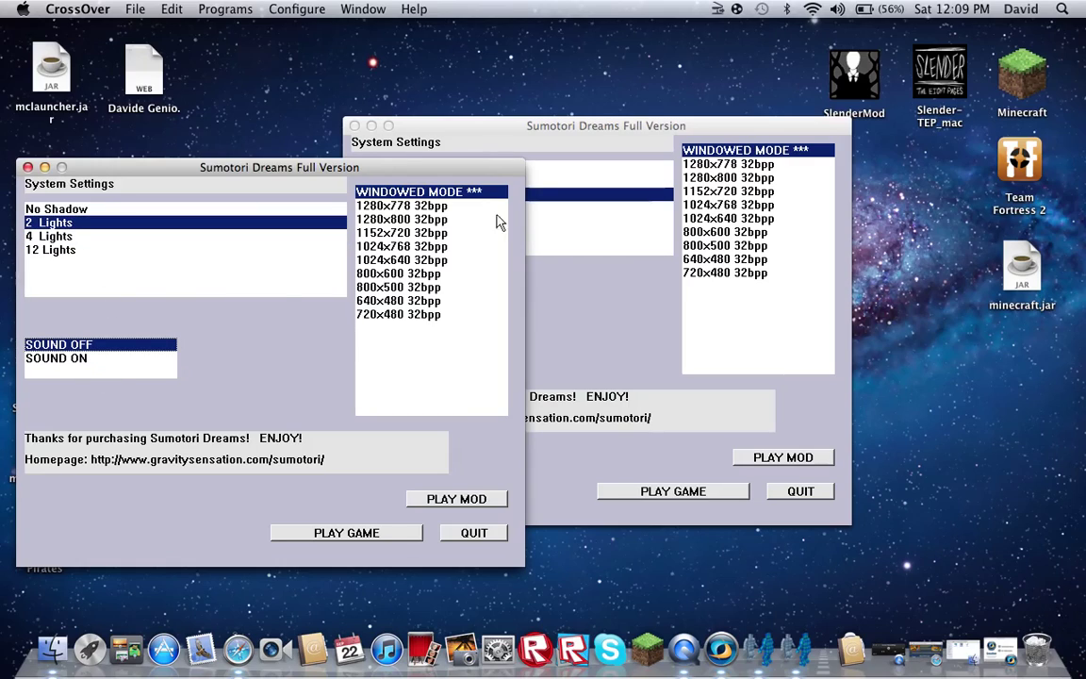
left_click(632, 132)
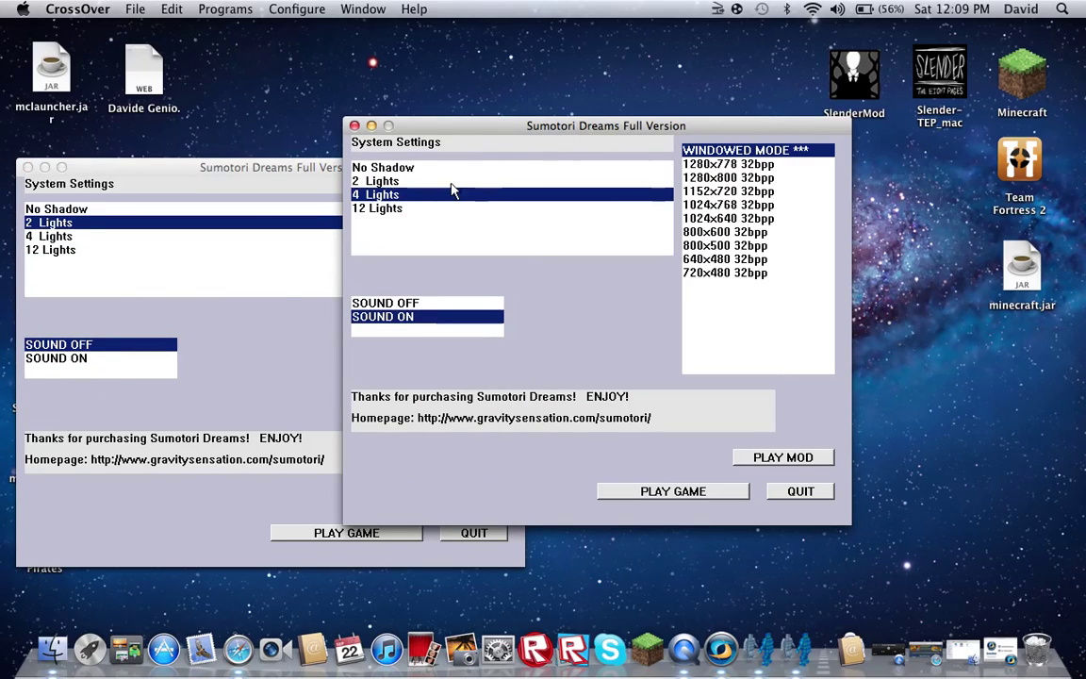
left_click(406, 181)
left_click(400, 302)
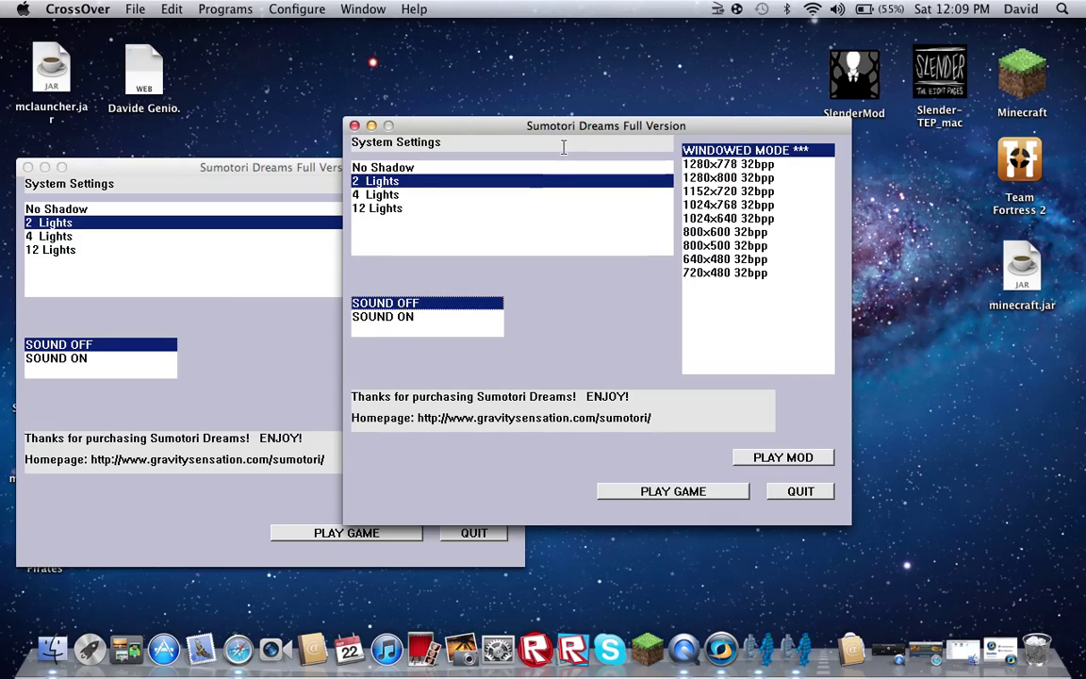
Close both Sumotori Dreams launcher windows.
left_click_drag(302, 172, 301, 136)
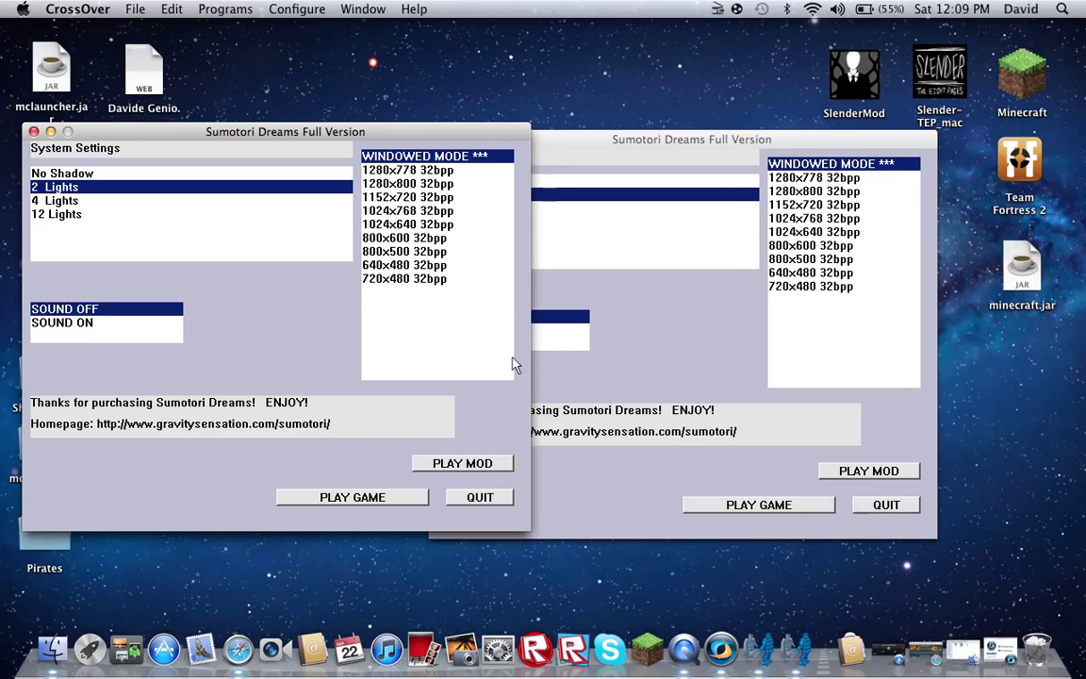
left_click(33, 131)
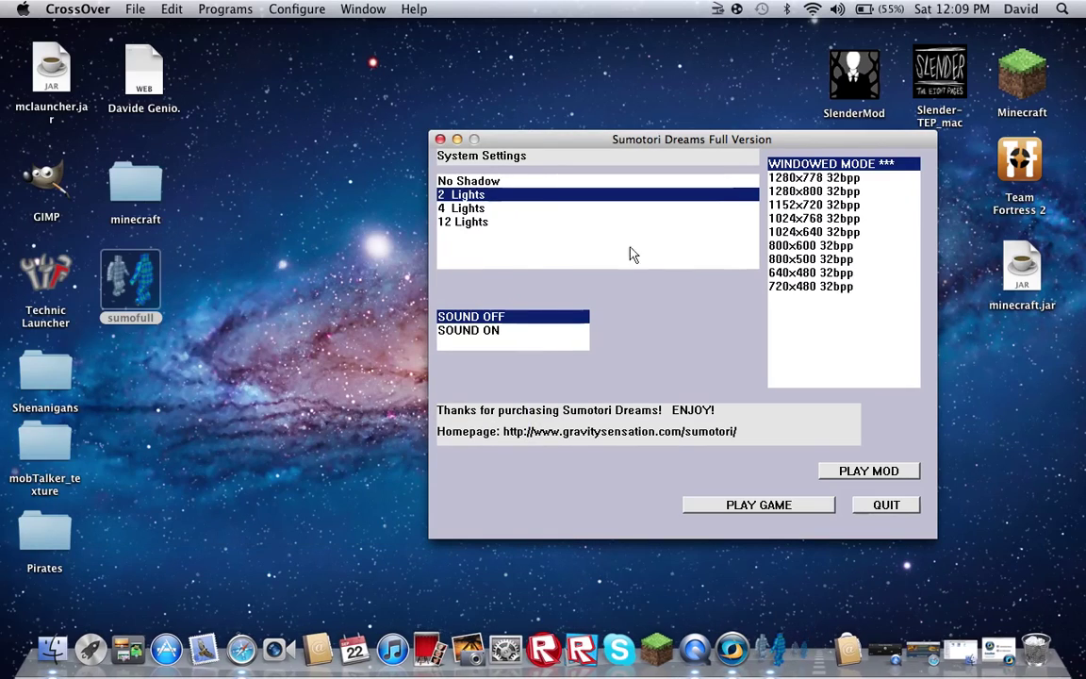
left_click_drag(539, 144, 466, 134)
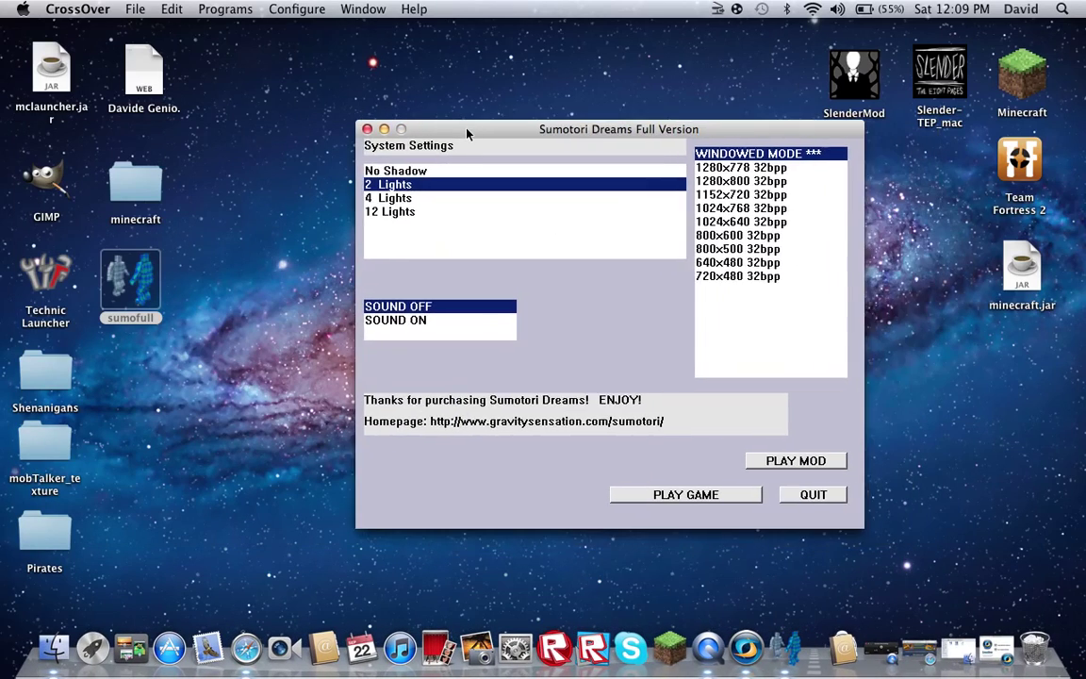
left_click(367, 129)
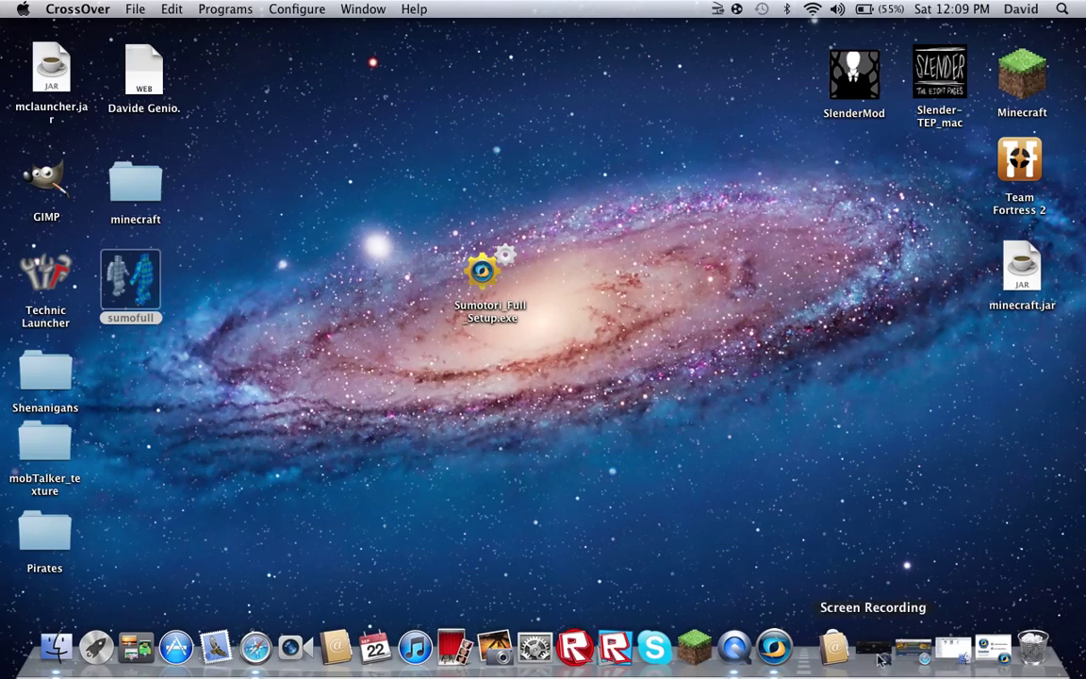